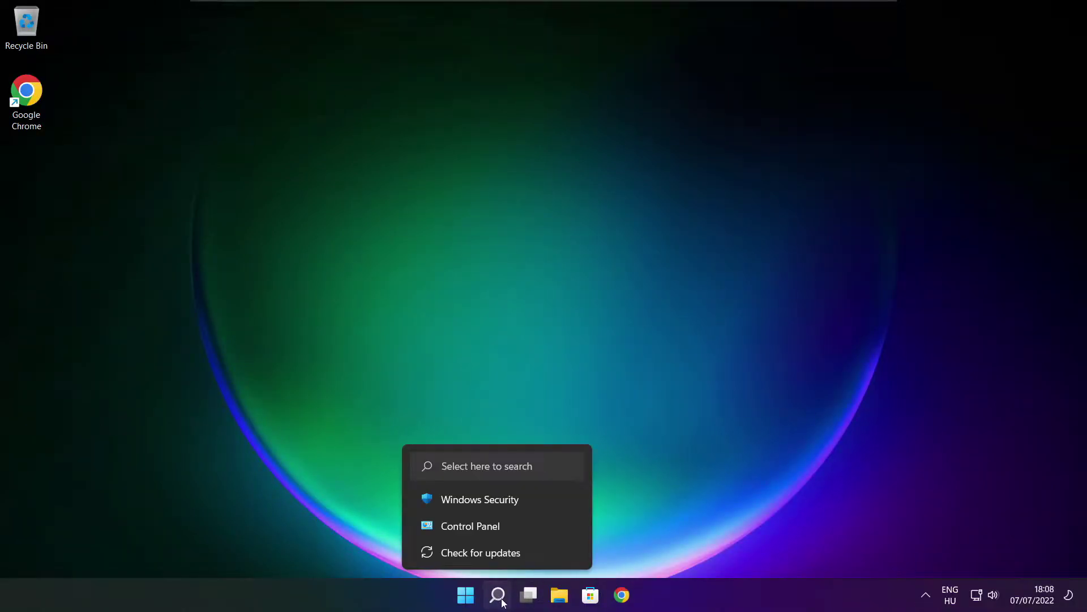
Step: Open Windows Search and look up 'device manager'
{"action": "left_click", "coordinate": [500, 597]}
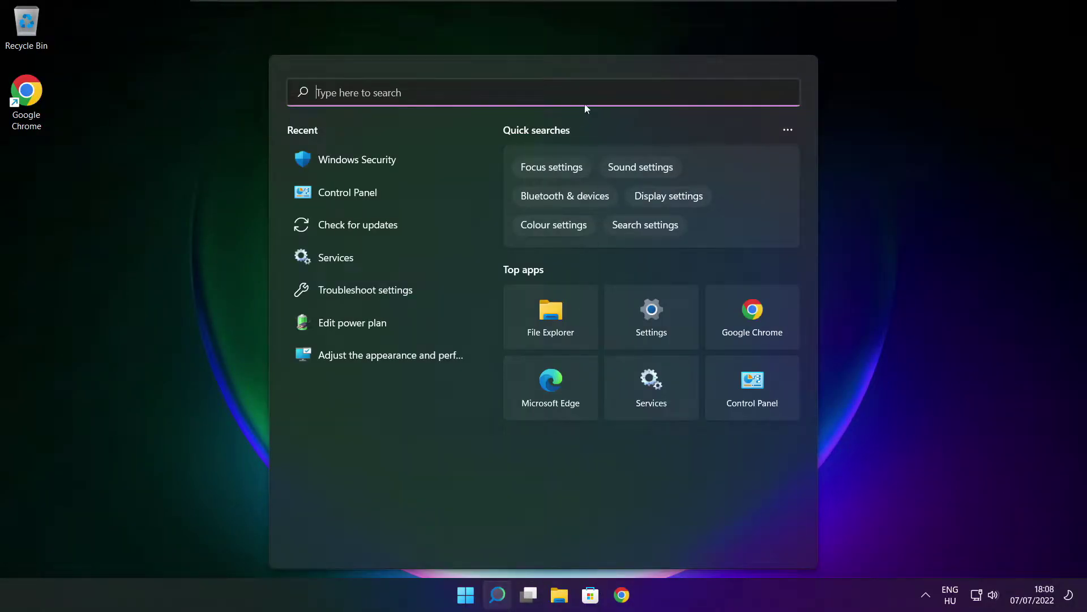
{"action": "type", "text": "d"}
{"action": "type", "text": "evice manager"}
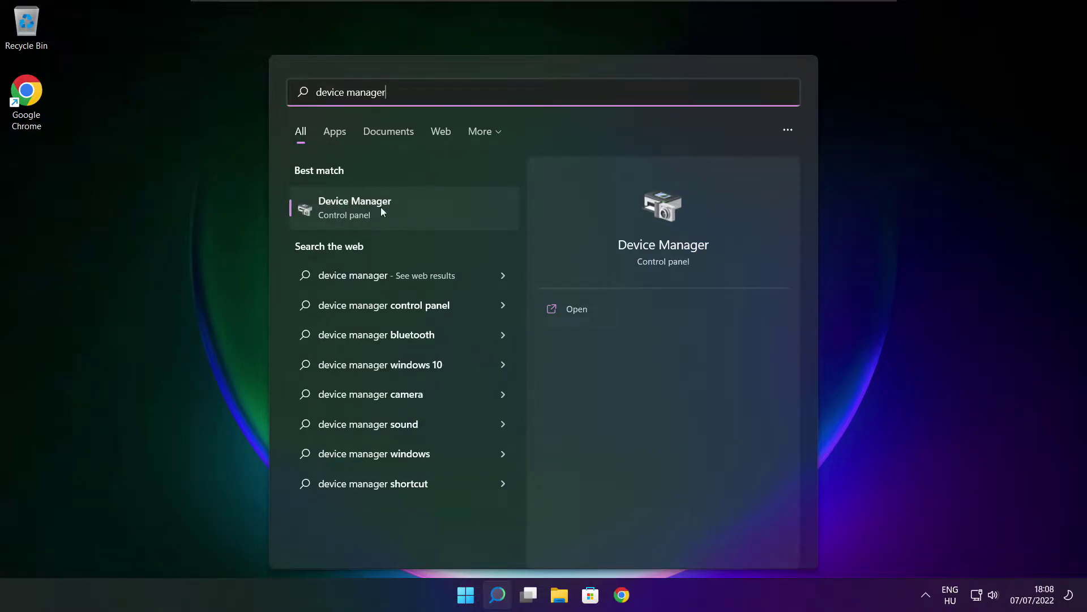
Step: Open Device Manager maximised and run an automatic driver search for VMware SVGA 3D
{"action": "left_click", "coordinate": [446, 217]}
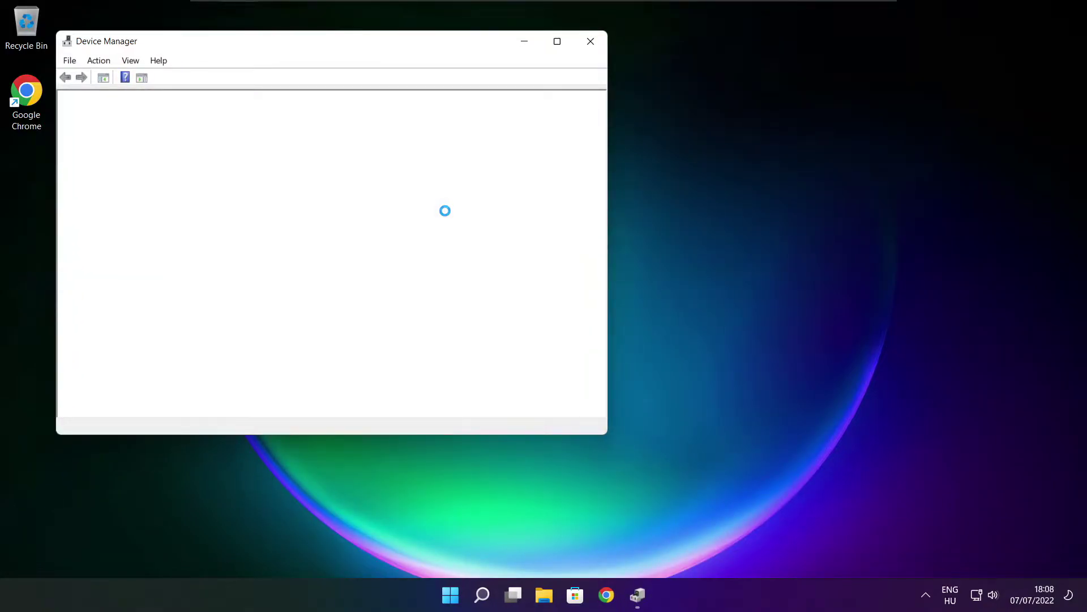
{"action": "left_click", "coordinate": [558, 41]}
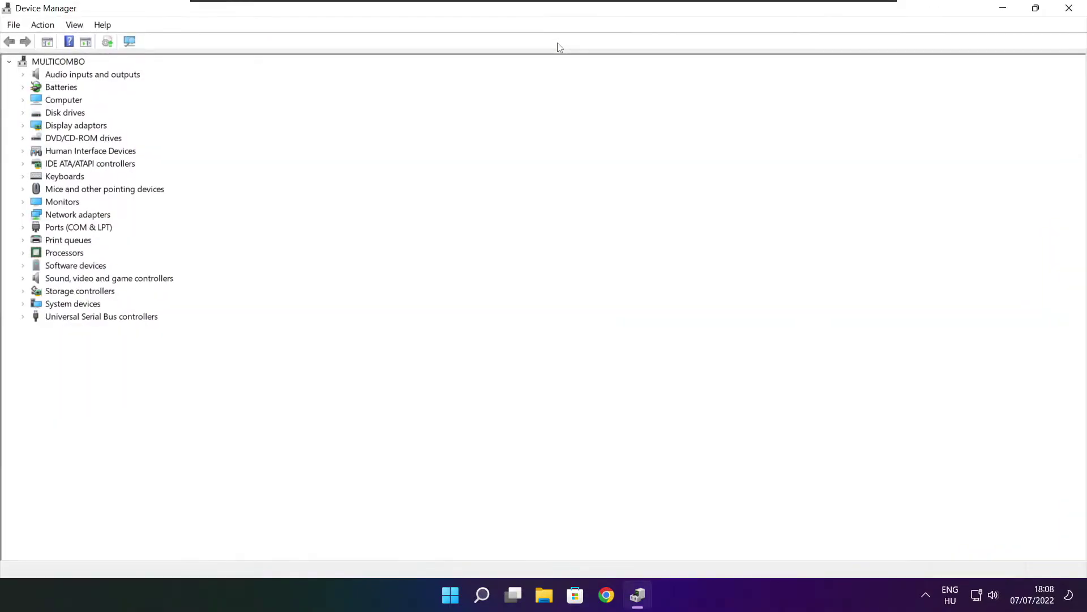
{"action": "left_click", "coordinate": [33, 126]}
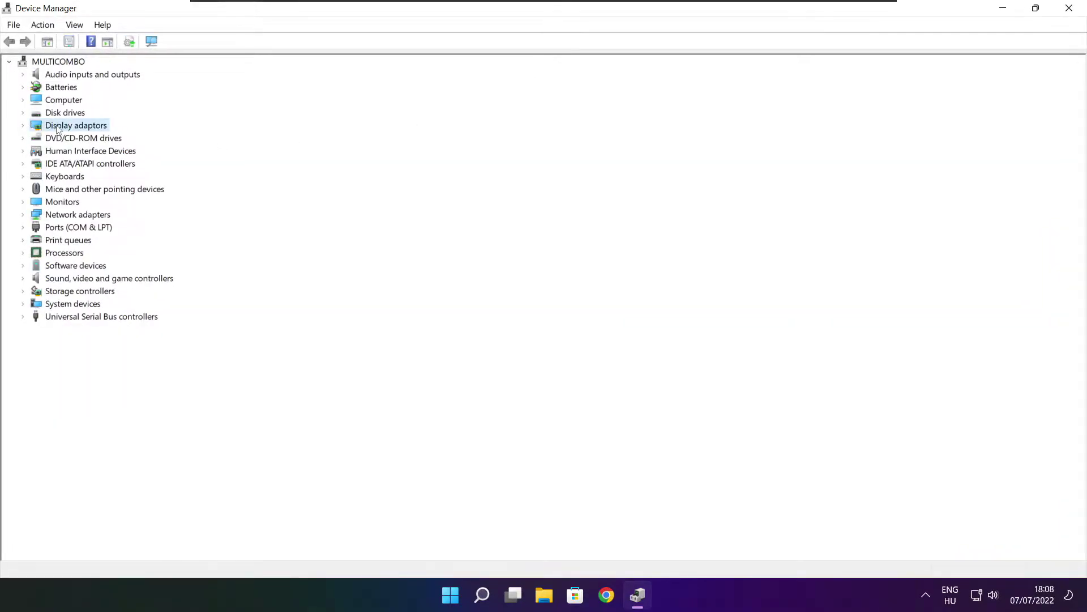
{"action": "left_click", "coordinate": [23, 126]}
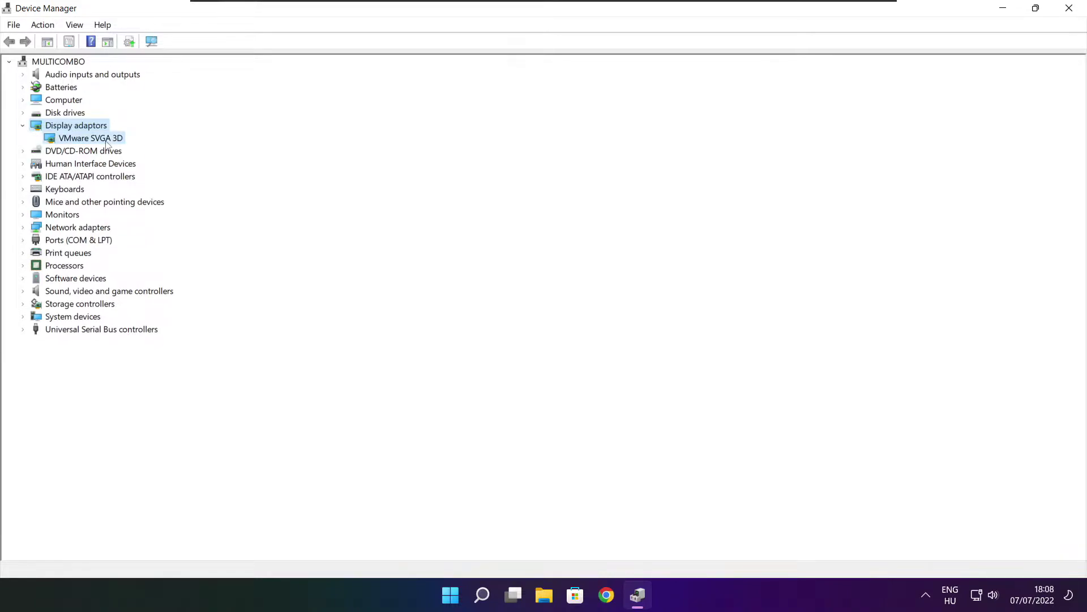
{"action": "left_click", "coordinate": [56, 140]}
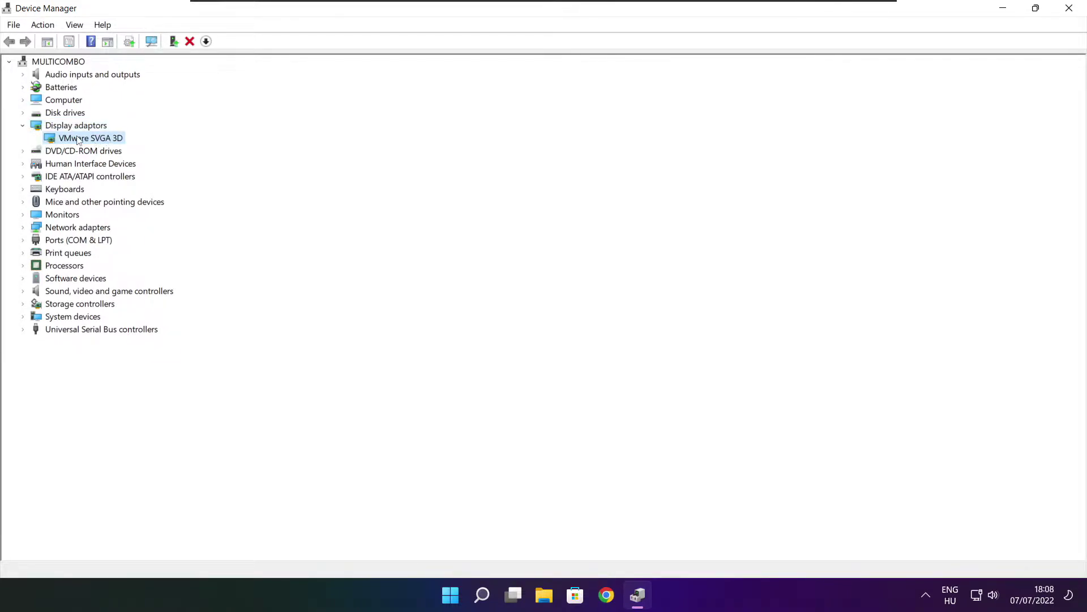
{"action": "right_click", "coordinate": [79, 140]}
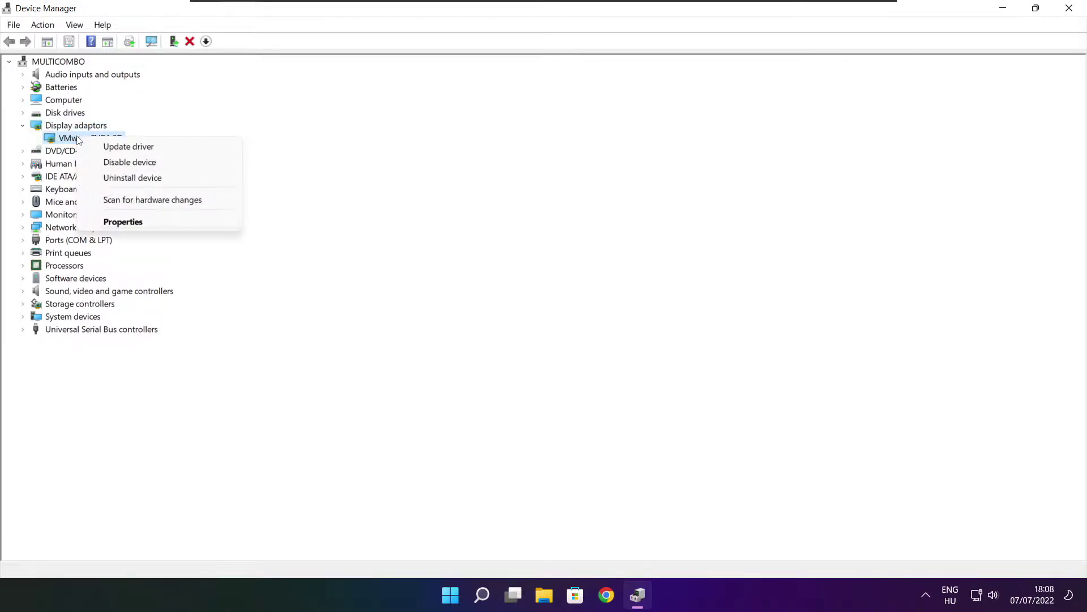
{"action": "left_click", "coordinate": [156, 149]}
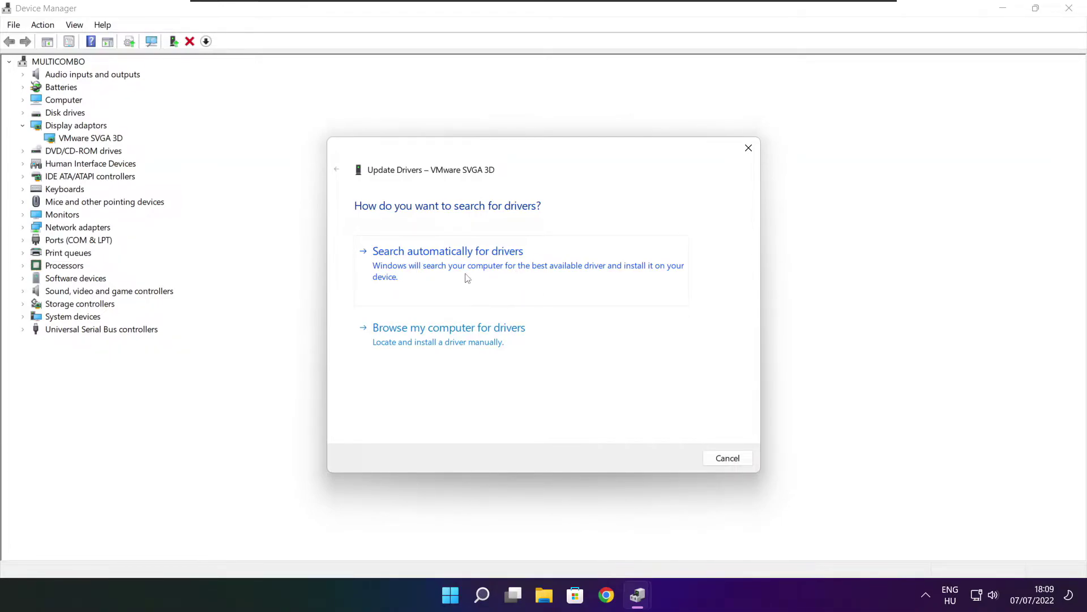
{"action": "left_click", "coordinate": [499, 271]}
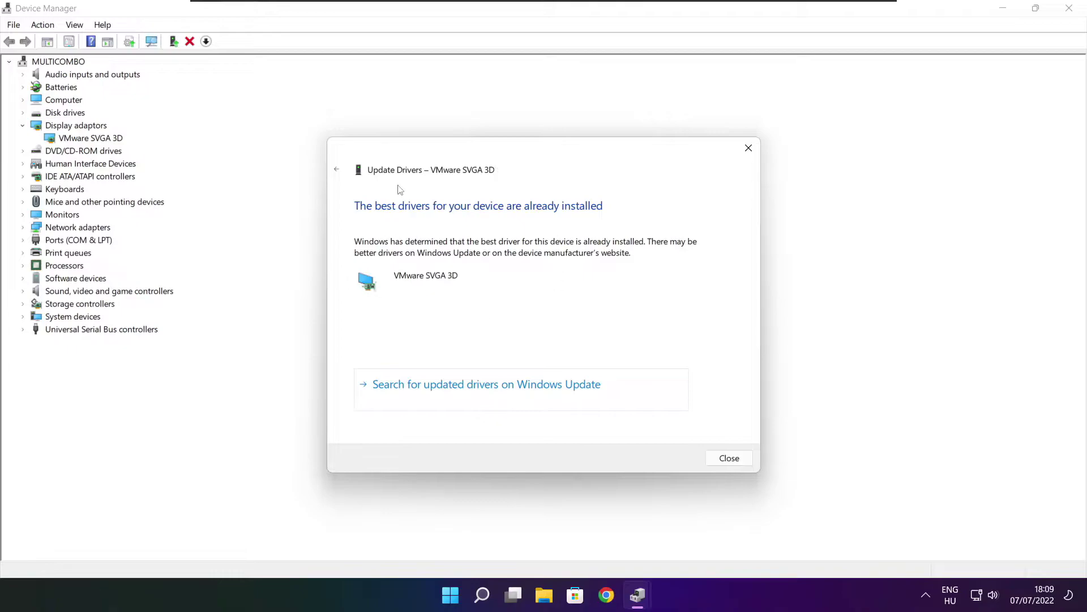
{"action": "left_click", "coordinate": [728, 459]}
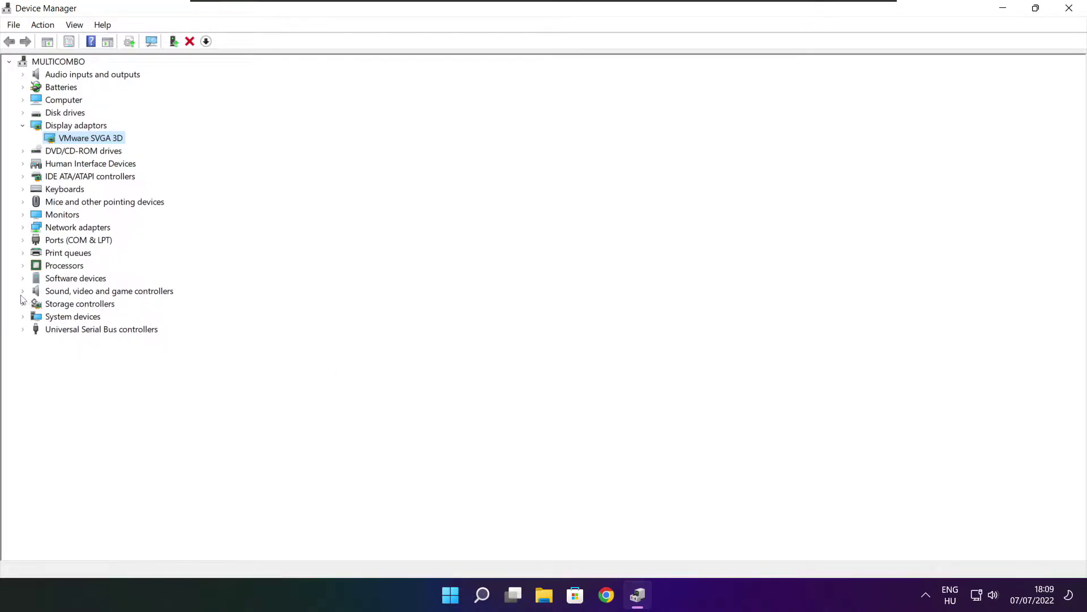
Step: Run an automatic driver search for the High Definition Audio Device under Sound, video and game controllers
{"action": "left_click", "coordinate": [50, 294]}
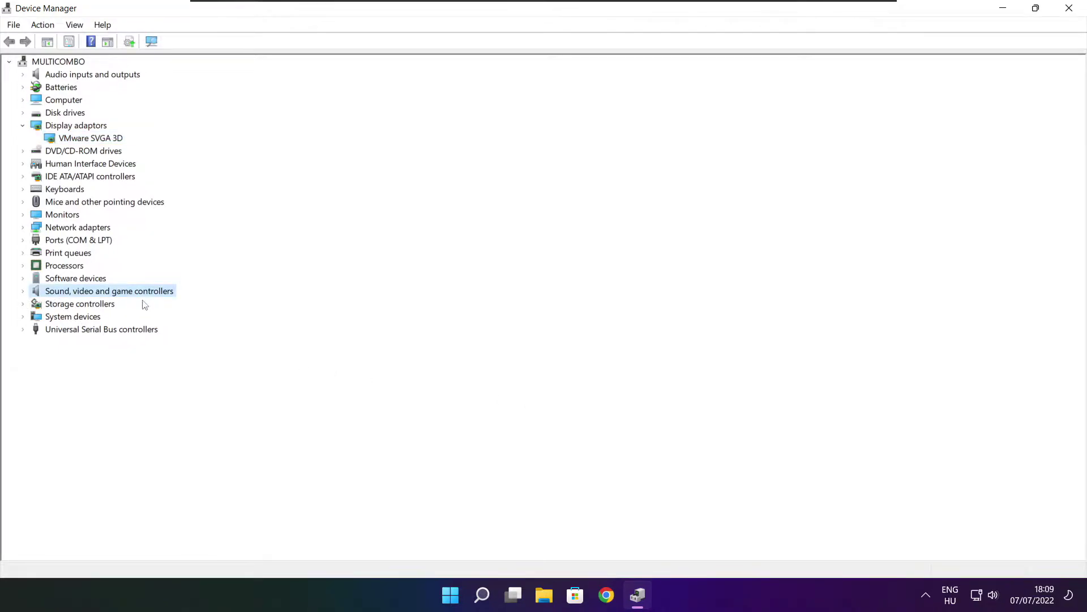
{"action": "left_click", "coordinate": [23, 291]}
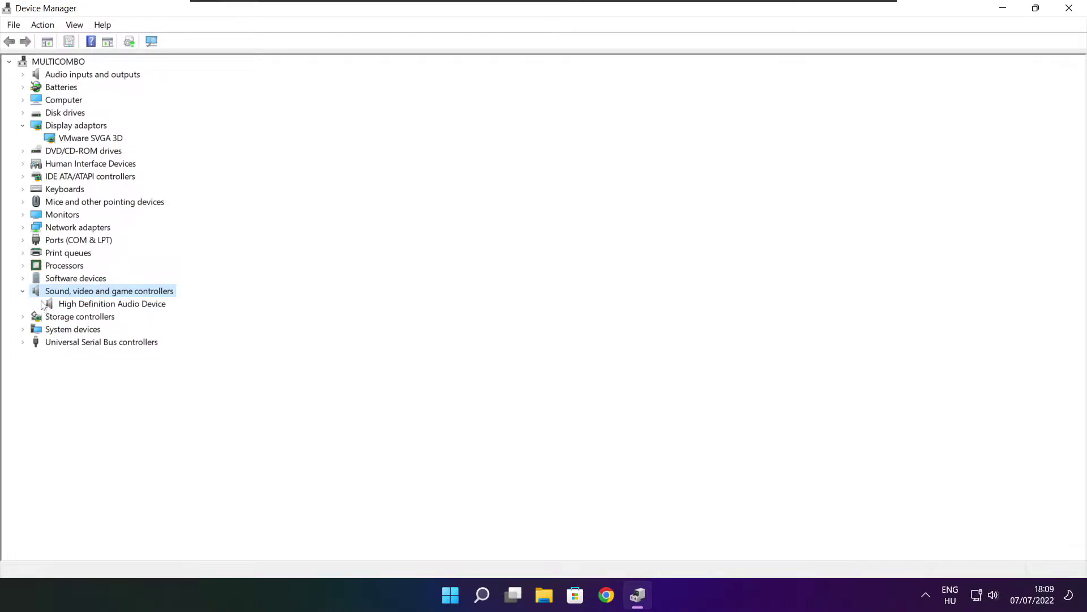
{"action": "left_click", "coordinate": [103, 306]}
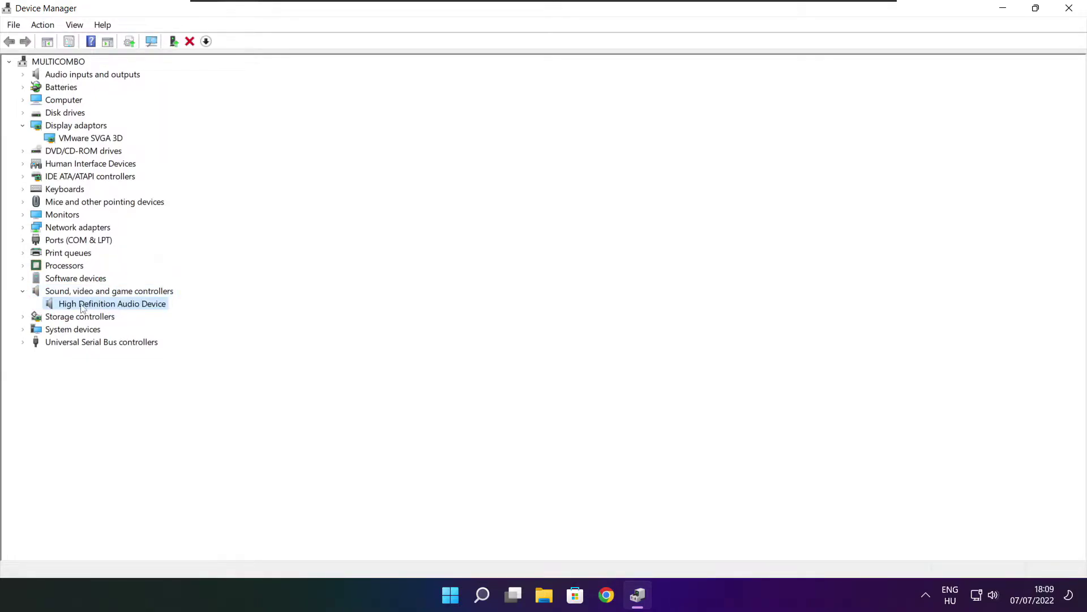
{"action": "right_click", "coordinate": [106, 308]}
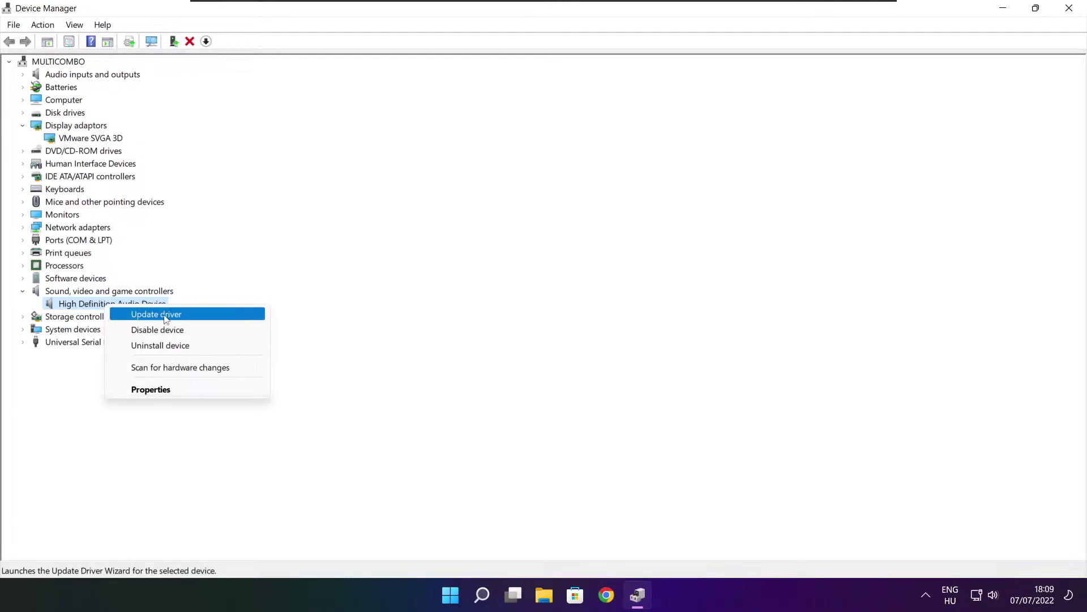
{"action": "left_click", "coordinate": [212, 320]}
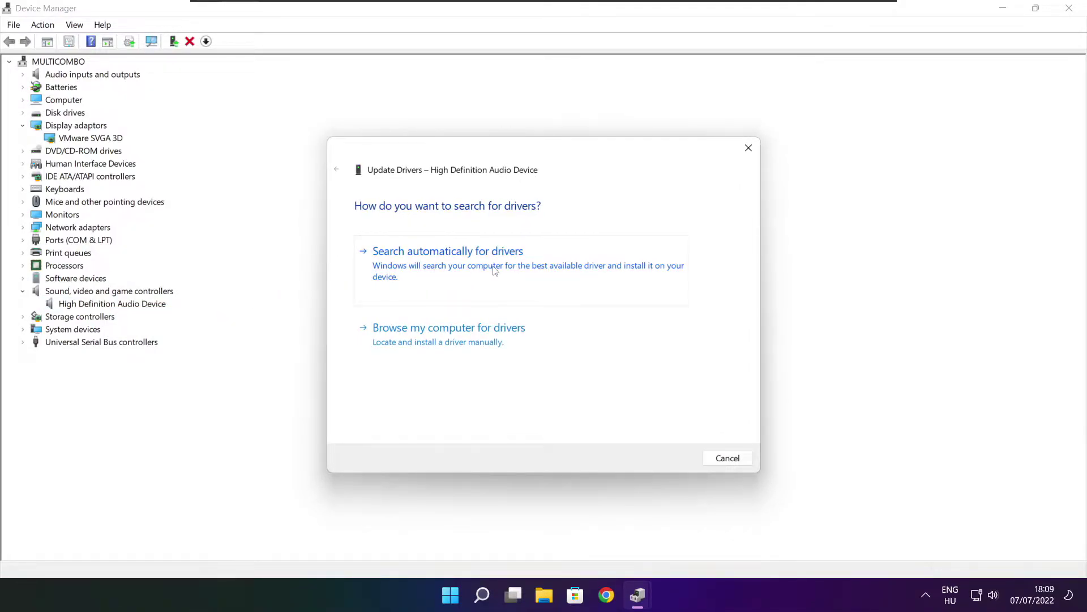
{"action": "left_click", "coordinate": [473, 269]}
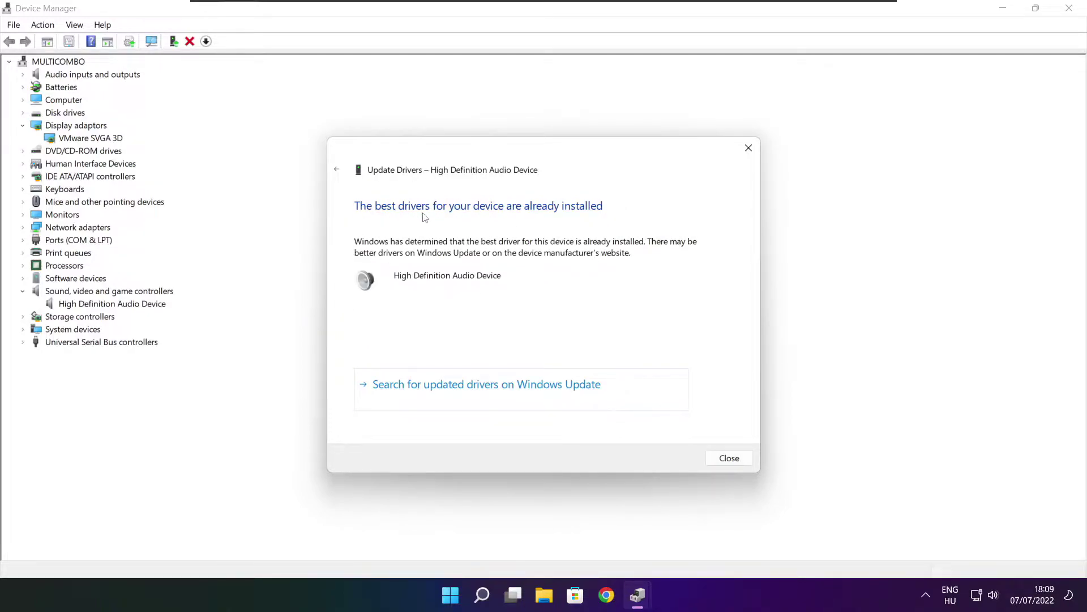
{"action": "left_click", "coordinate": [729, 459]}
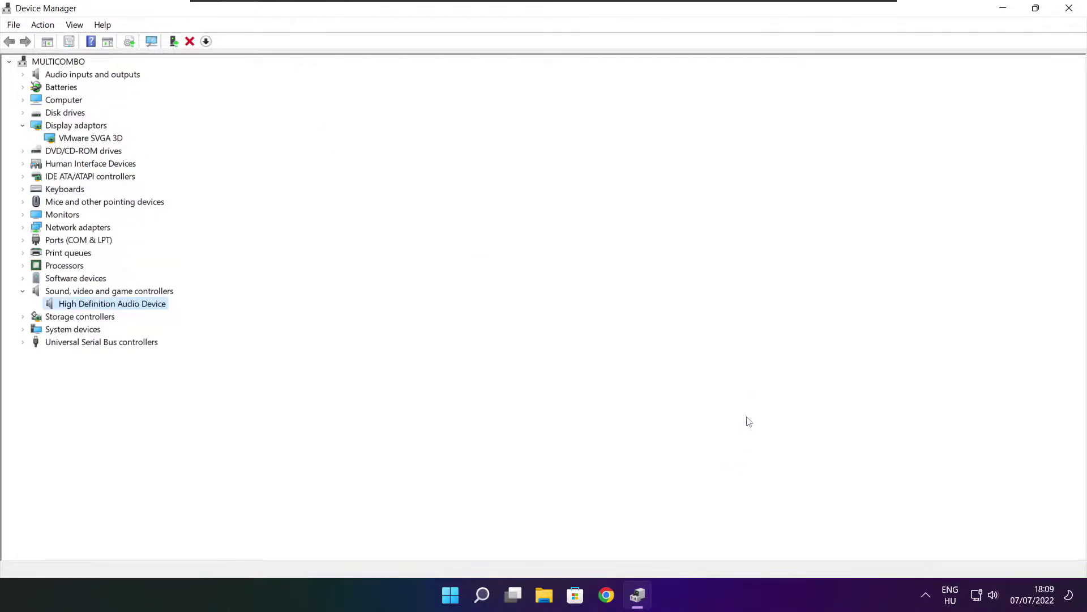
Step: Close Device Manager and choose the High performance plan in Power Options
{"action": "left_click", "coordinate": [1071, 9]}
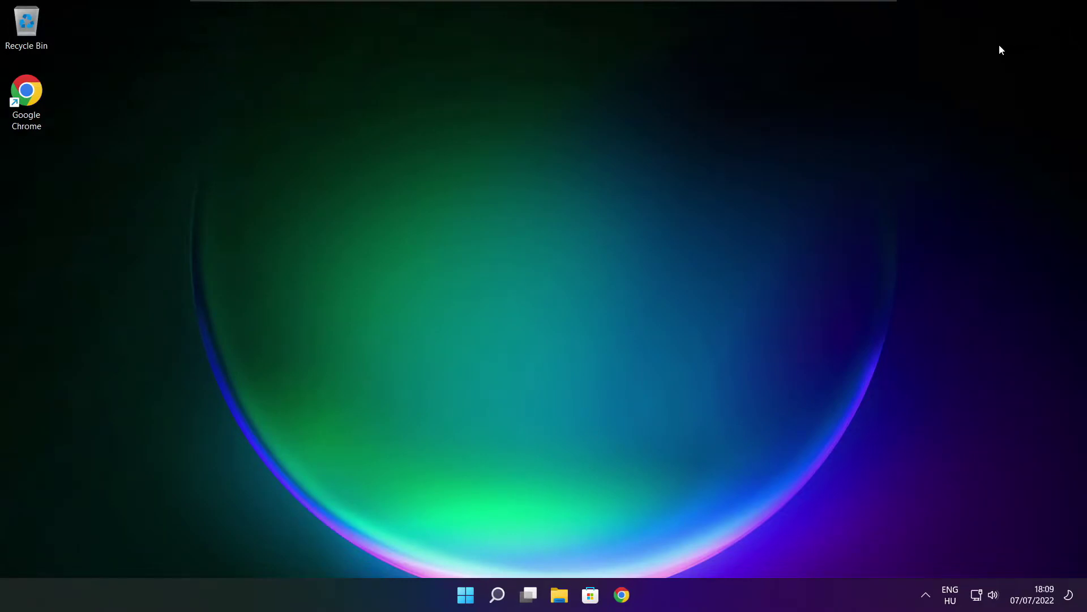
{"action": "left_click", "coordinate": [499, 597]}
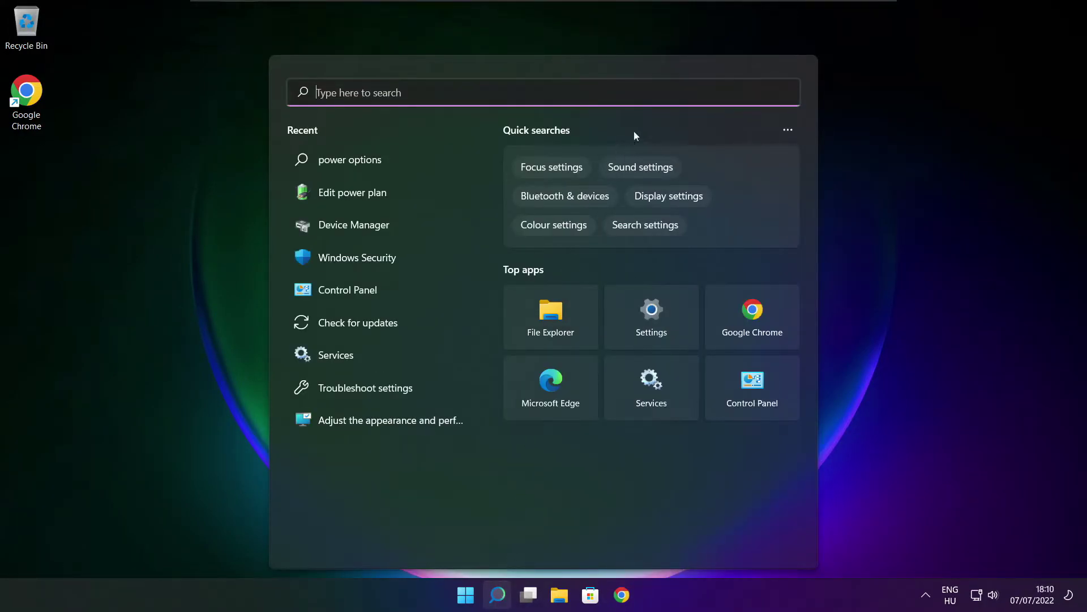
{"action": "type", "text": "e"}
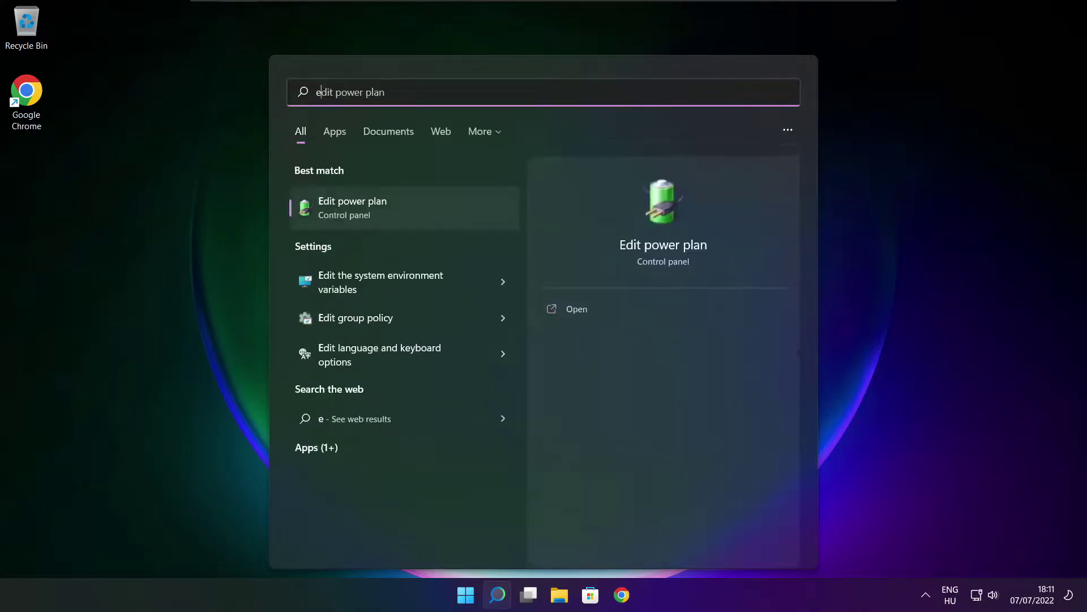
{"action": "type", "text": "dit powe"}
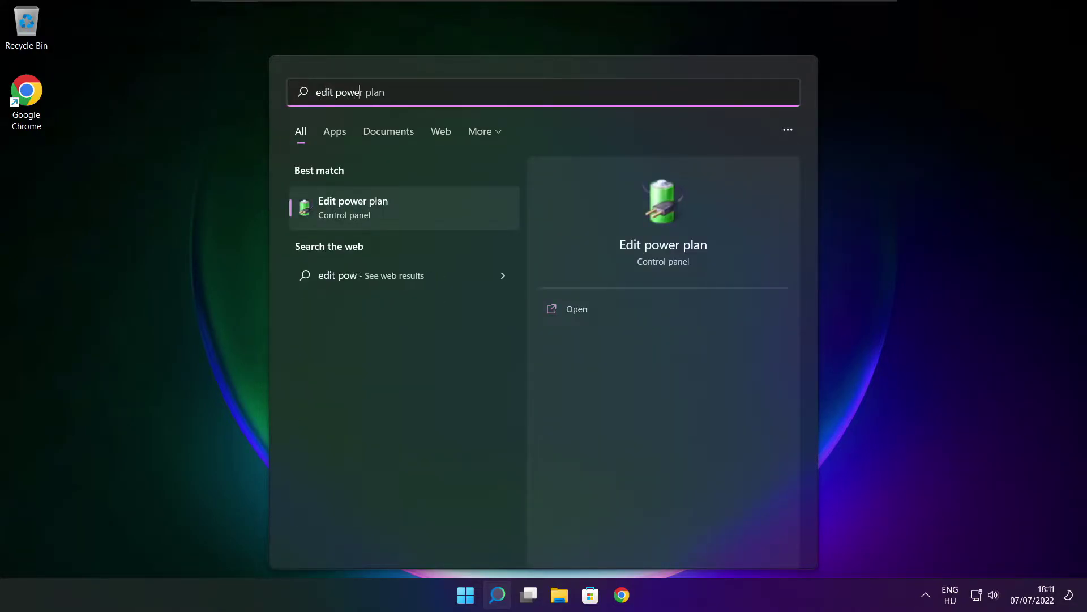
{"action": "type", "text": "r plan"}
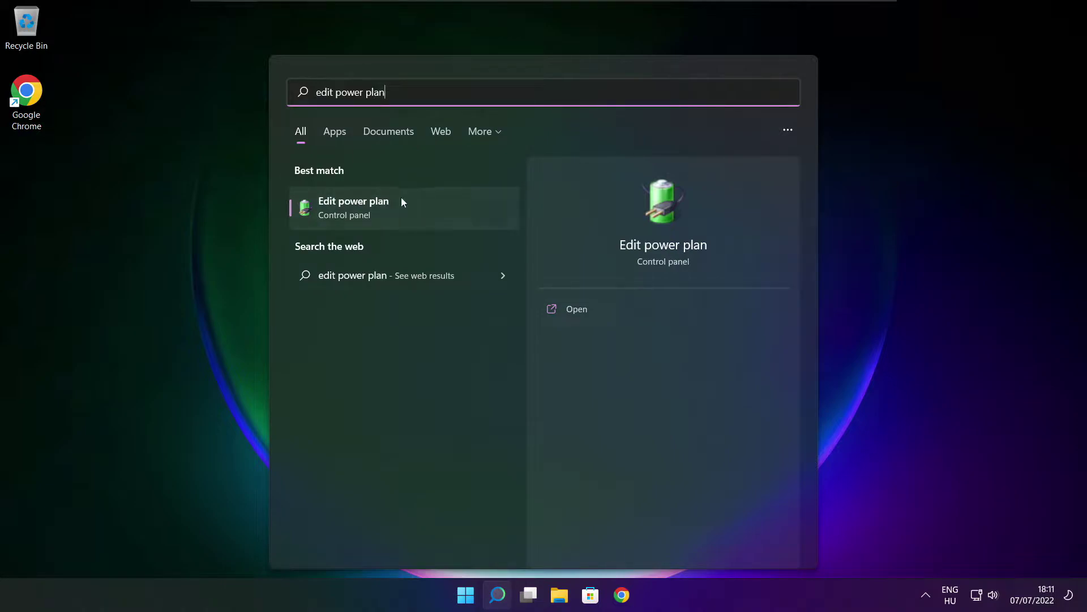
{"action": "left_click", "coordinate": [430, 212]}
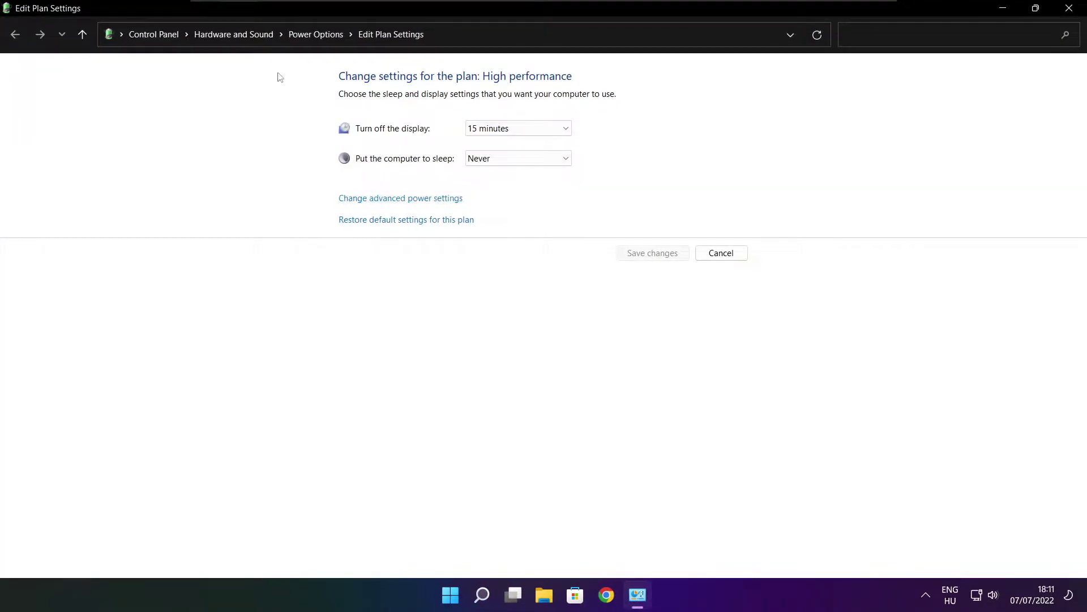
{"action": "left_click", "coordinate": [323, 36]}
{"action": "mouse_move", "coordinate": [214, 184]}
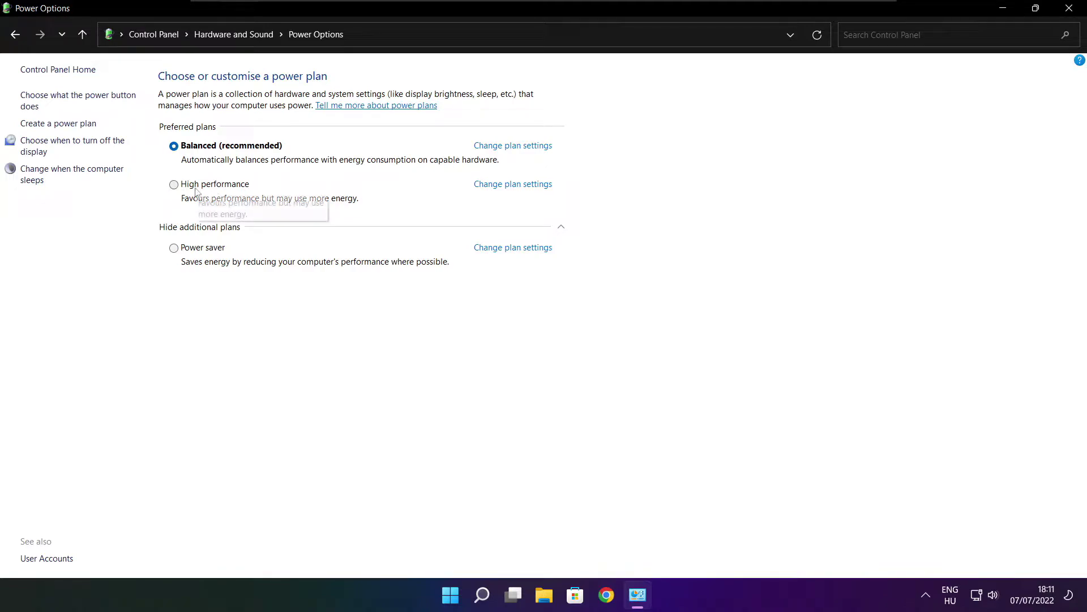
{"action": "left_click", "coordinate": [226, 191]}
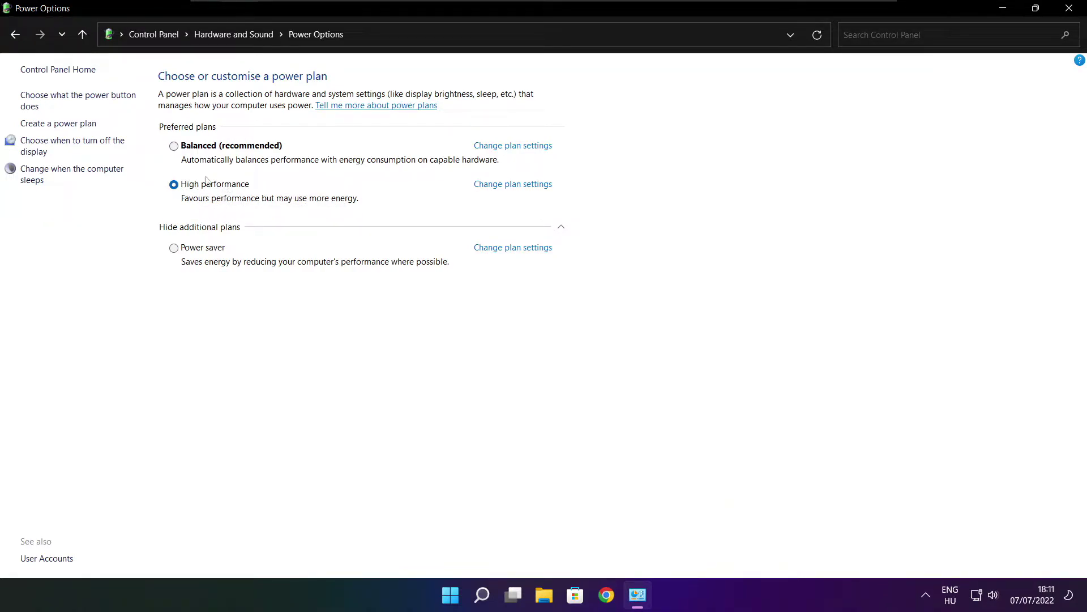
{"action": "left_click", "coordinate": [1072, 8]}
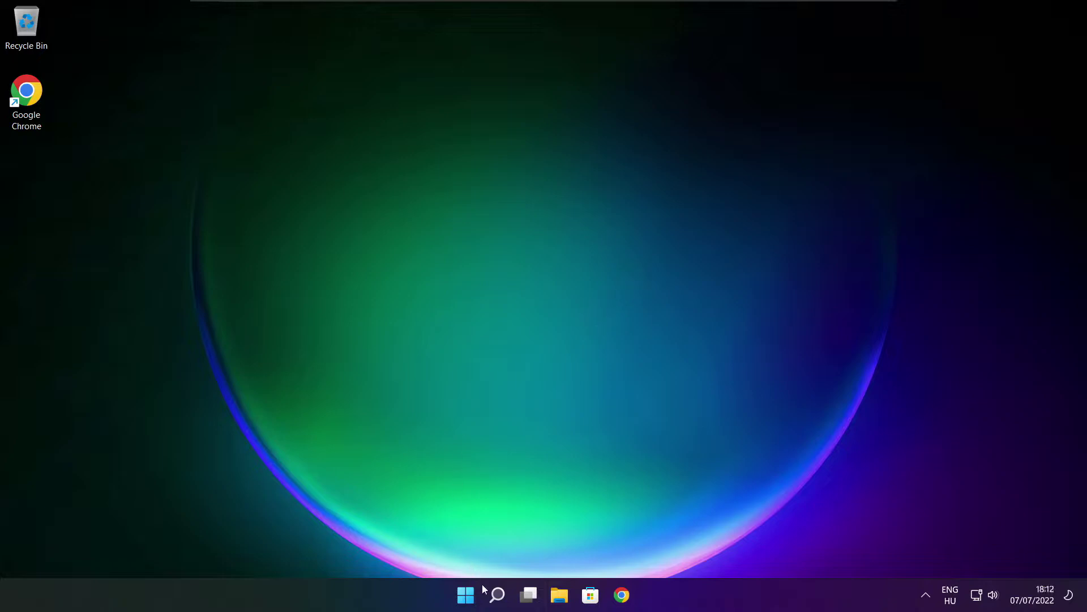
Step: Confirm Game Mode is On and review the Xbox Game Bar controller button setting
{"action": "left_click", "coordinate": [498, 596]}
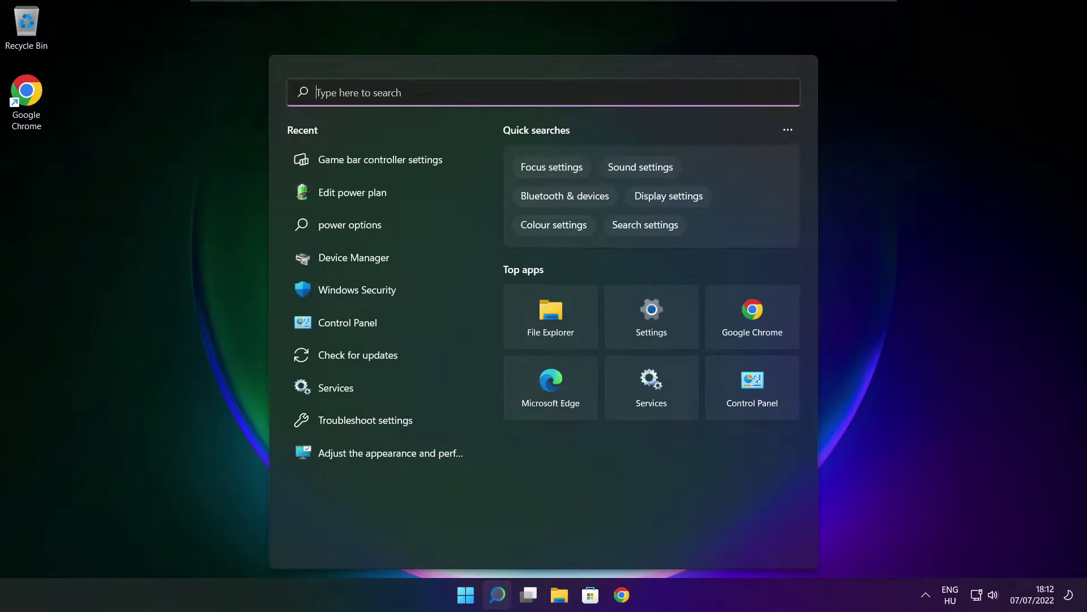
{"action": "type", "text": "game"}
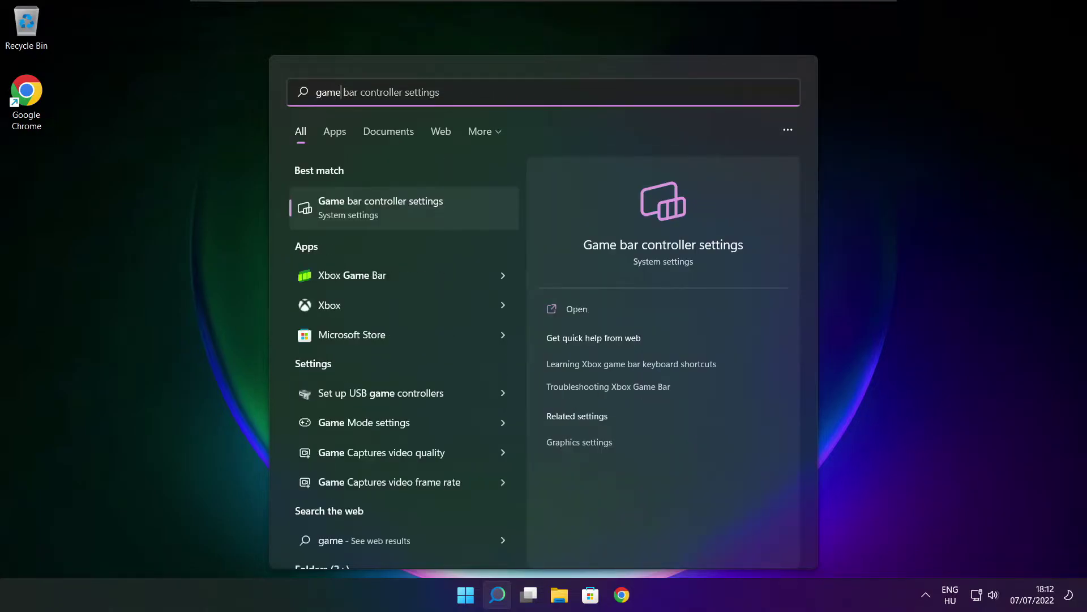
{"action": "type", "text": " mode"}
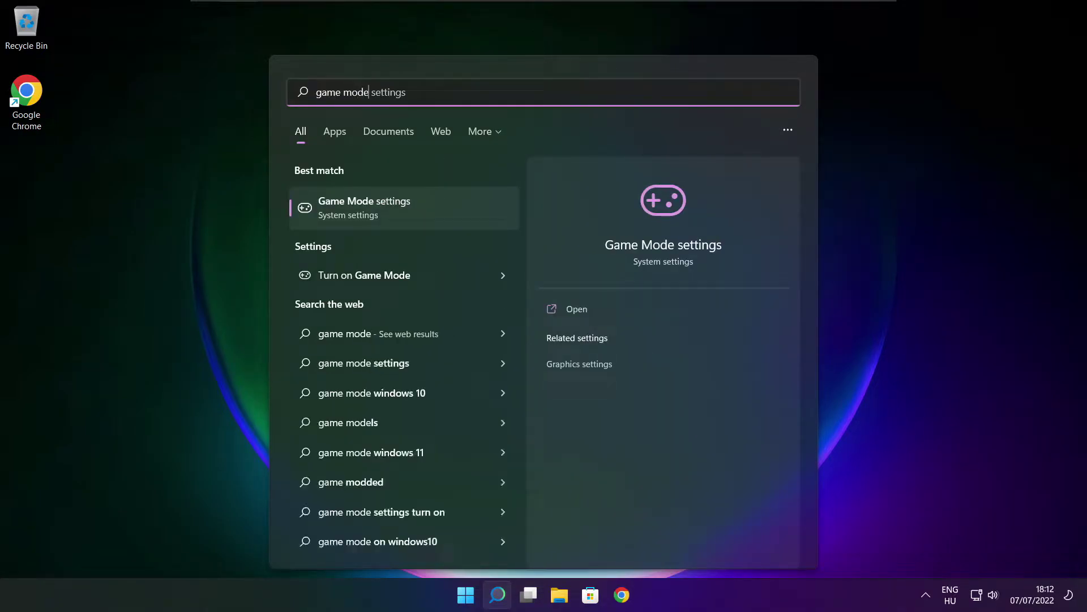
{"action": "left_click", "coordinate": [430, 208]}
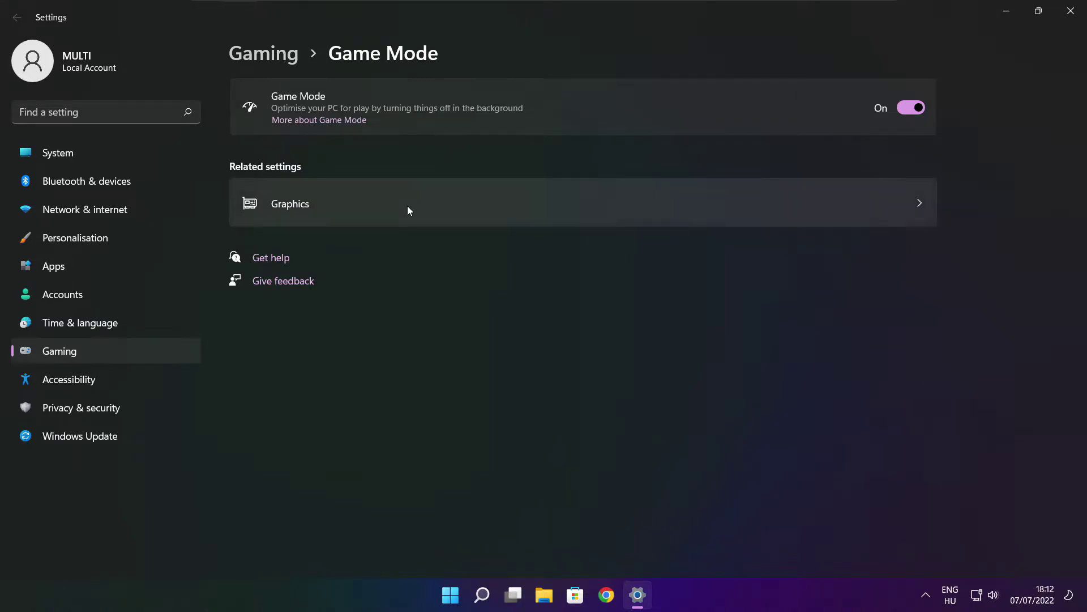
{"action": "left_click", "coordinate": [911, 107]}
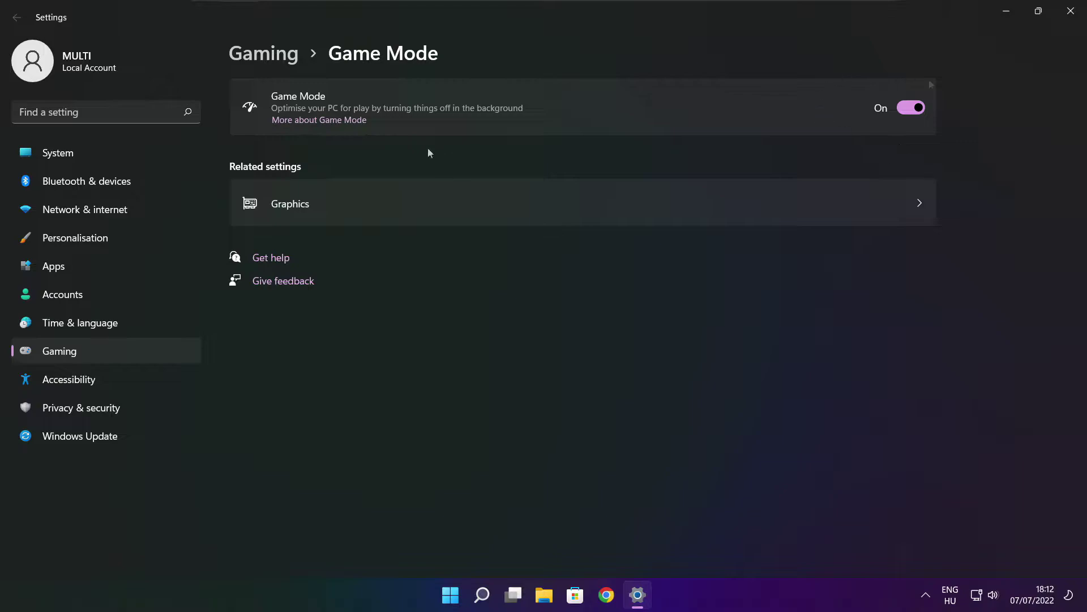
{"action": "left_click", "coordinate": [268, 56]}
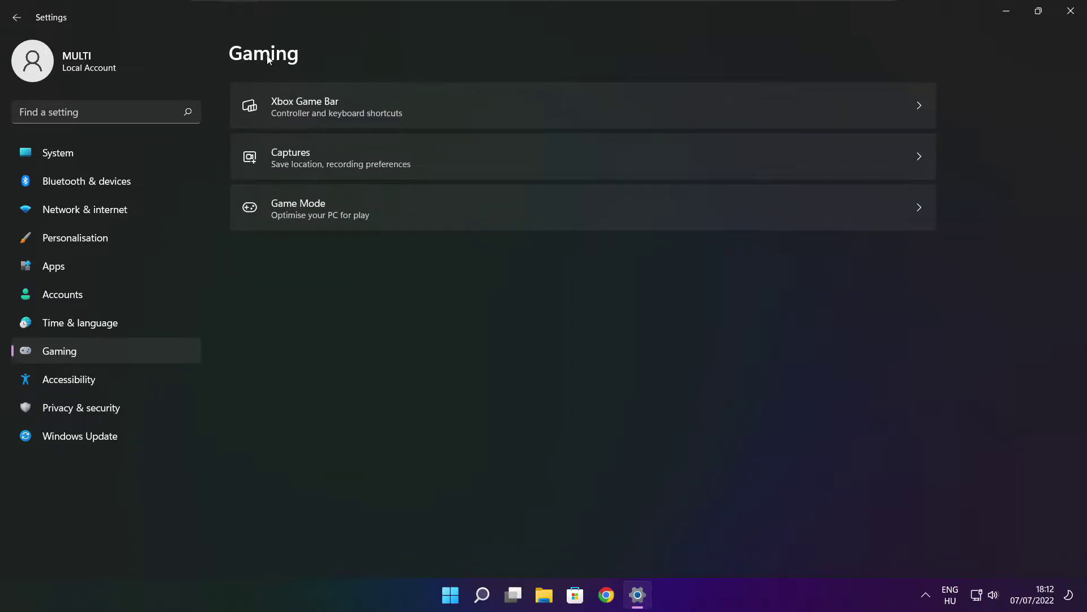
{"action": "left_click", "coordinate": [443, 115]}
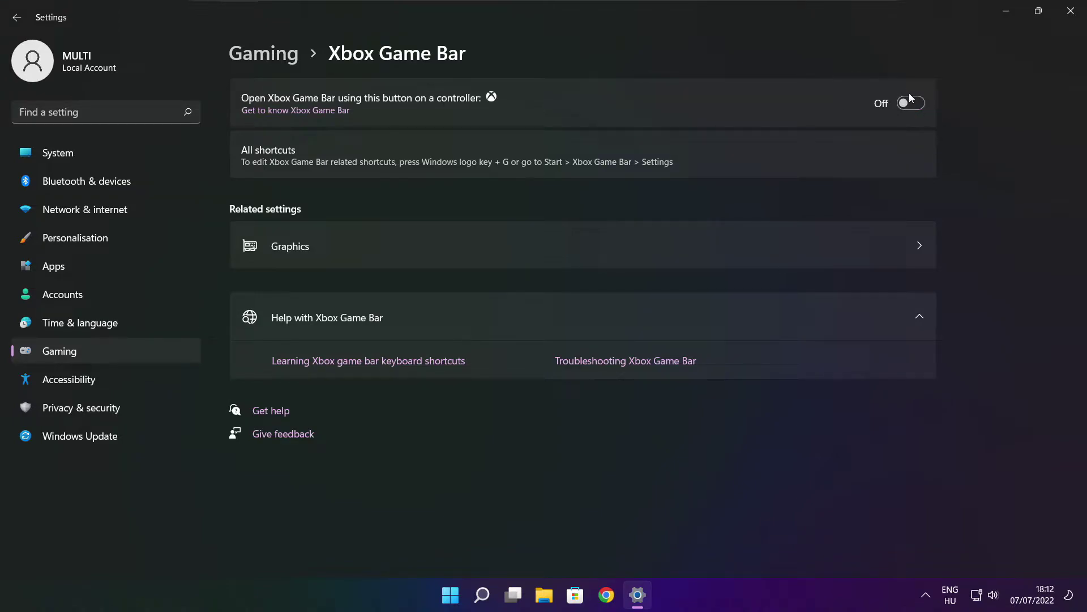
{"action": "left_click", "coordinate": [1071, 15]}
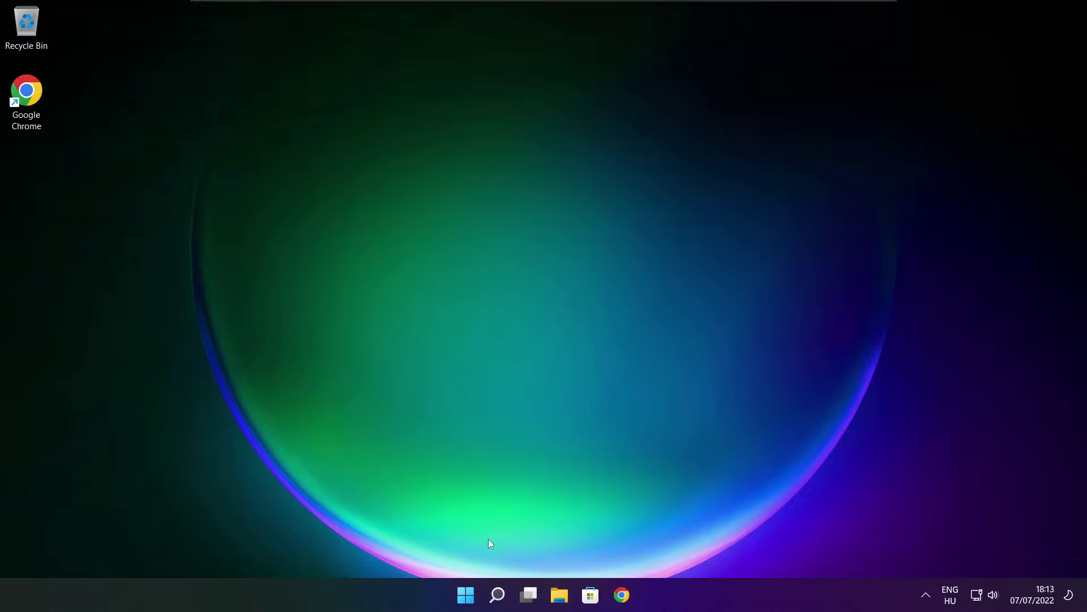
Step: Disable Cortana, Microsoft Edge, Microsoft Teams and Terminal in Task Manager's Startup apps
{"action": "right_click", "coordinate": [468, 597]}
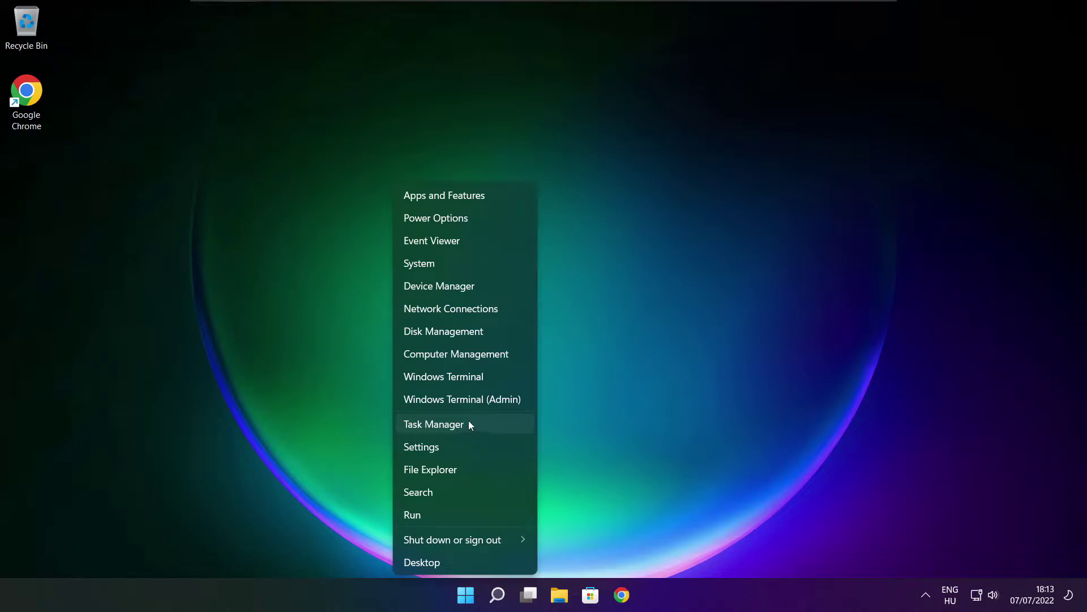
{"action": "left_click", "coordinate": [468, 424]}
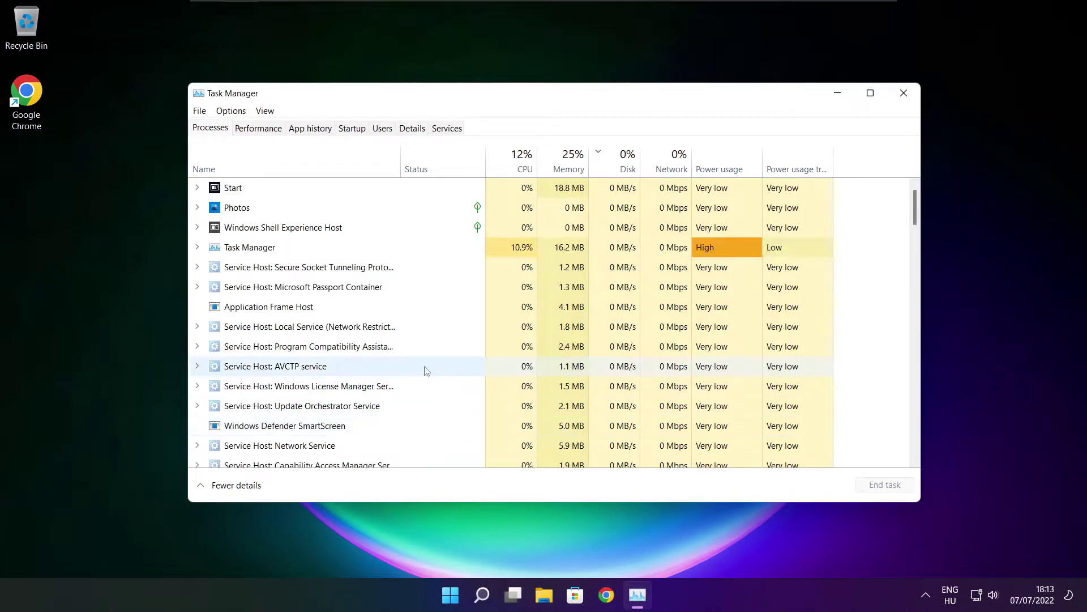
{"action": "left_click", "coordinate": [352, 129]}
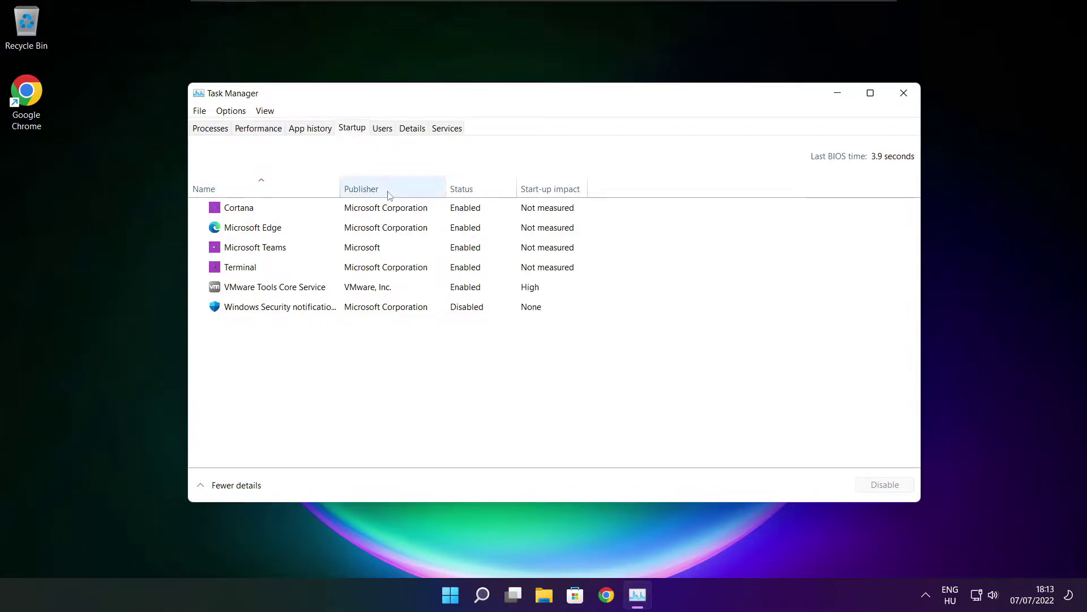
{"action": "left_click", "coordinate": [415, 214]}
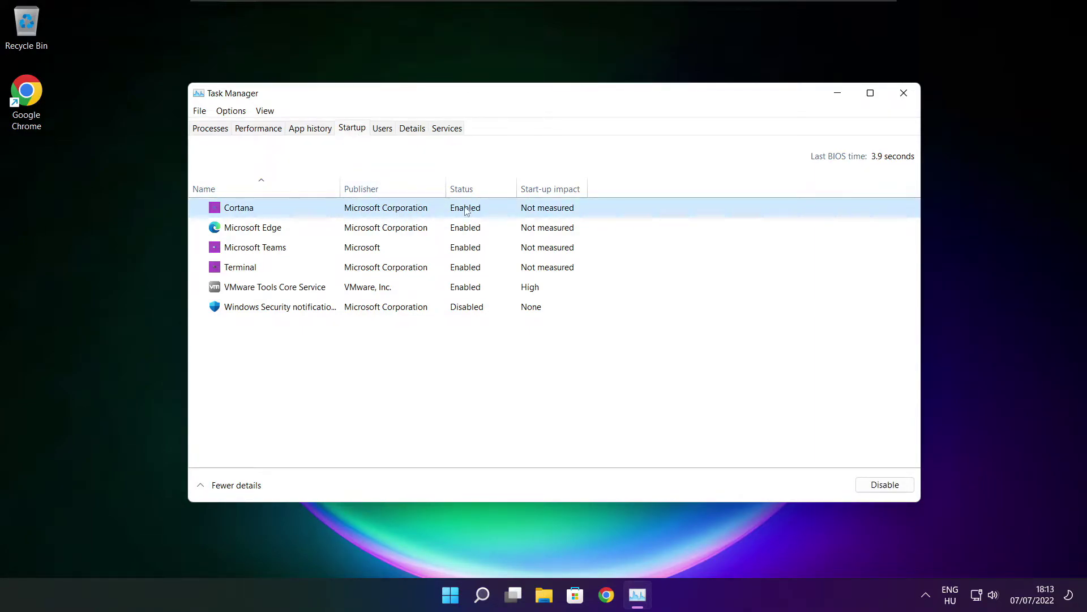
{"action": "left_click", "coordinate": [875, 493]}
{"action": "left_click", "coordinate": [337, 231]}
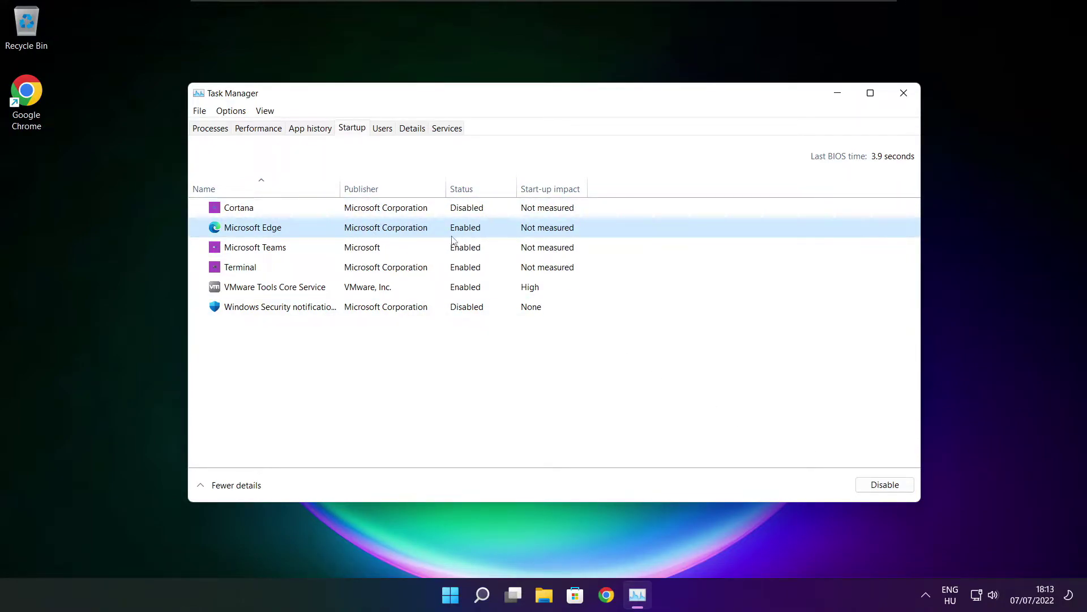
{"action": "left_click", "coordinate": [884, 486]}
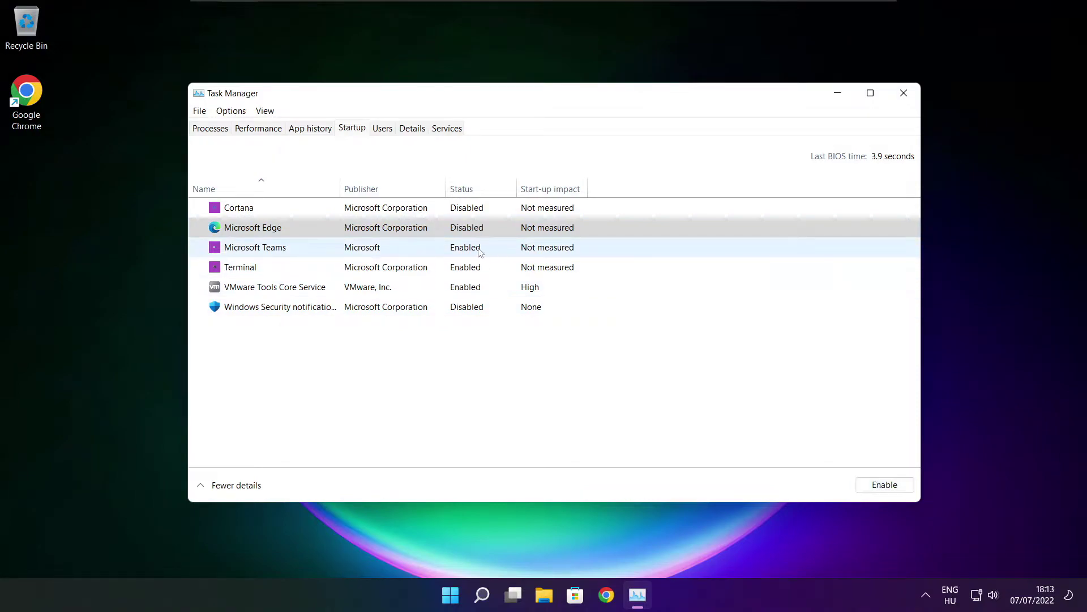
{"action": "left_click", "coordinate": [481, 251]}
{"action": "left_click", "coordinate": [901, 491]}
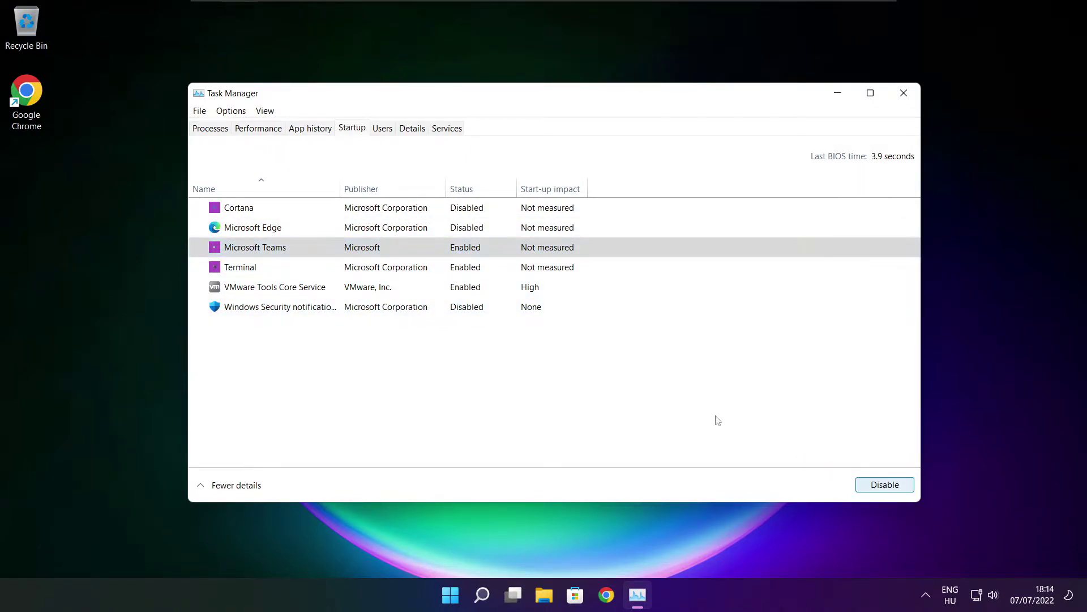
{"action": "left_click", "coordinate": [414, 274]}
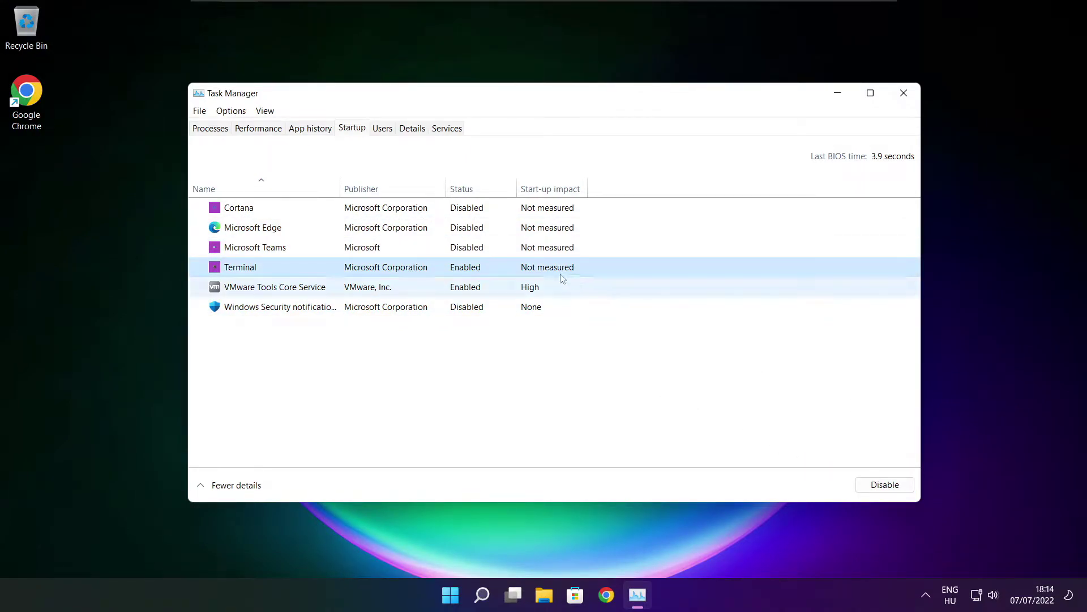
{"action": "left_click", "coordinate": [900, 491]}
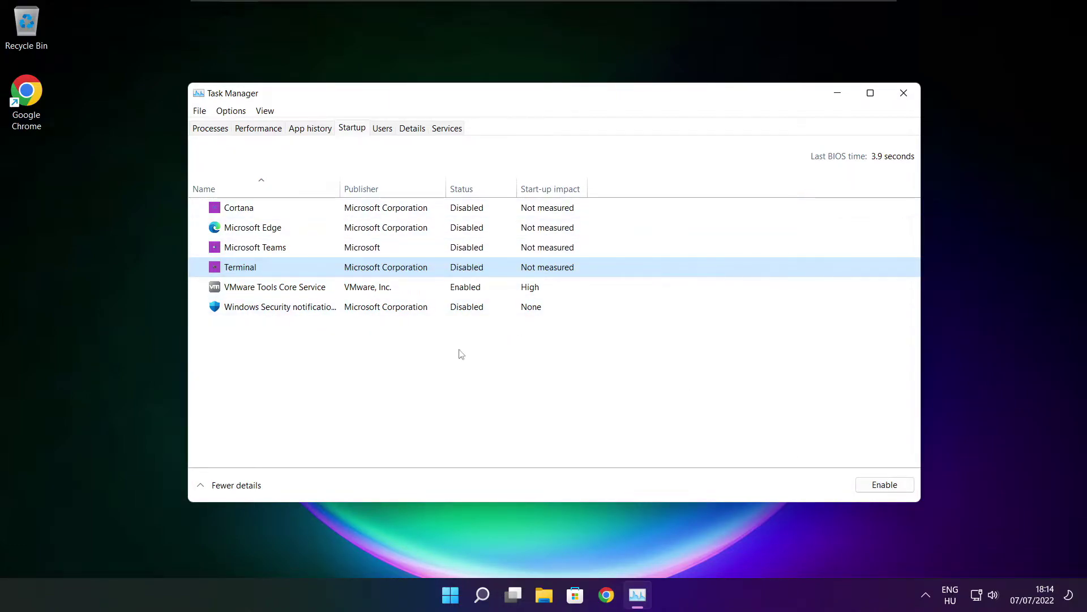
{"action": "left_click", "coordinate": [903, 94]}
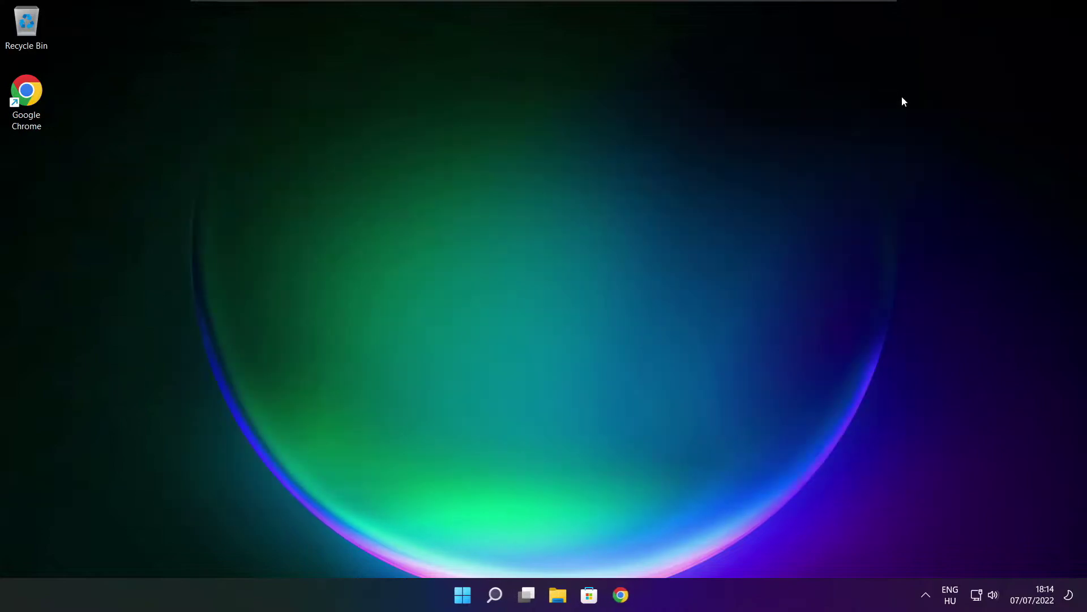
Step: Analyse drive C: (9% fragmented) in Optimise Drives and start optimising it
{"action": "left_click", "coordinate": [498, 596]}
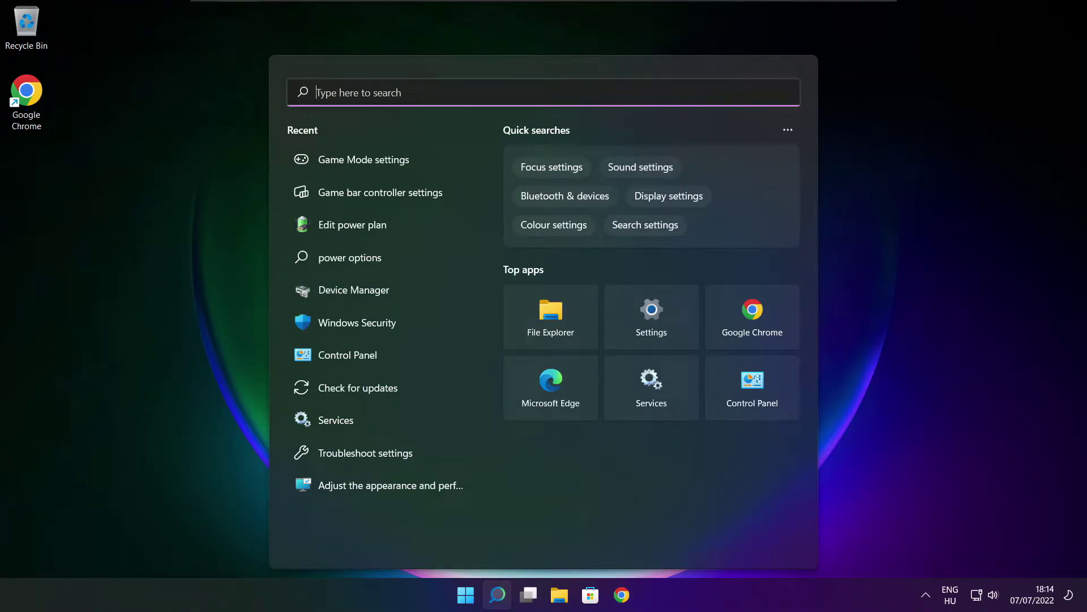
{"action": "type", "text": "op"}
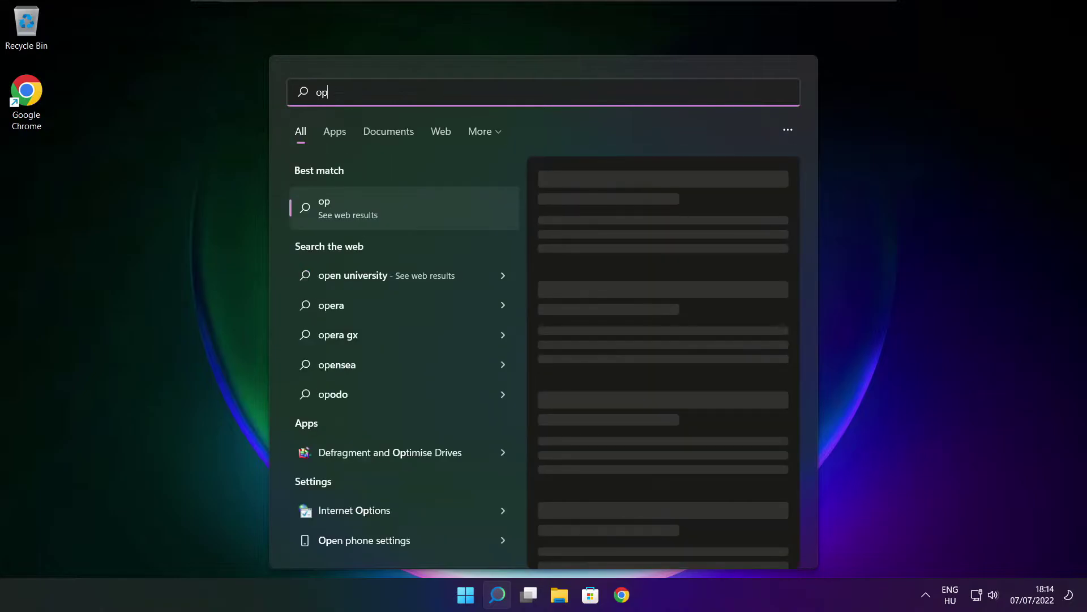
{"action": "type", "text": "timise"}
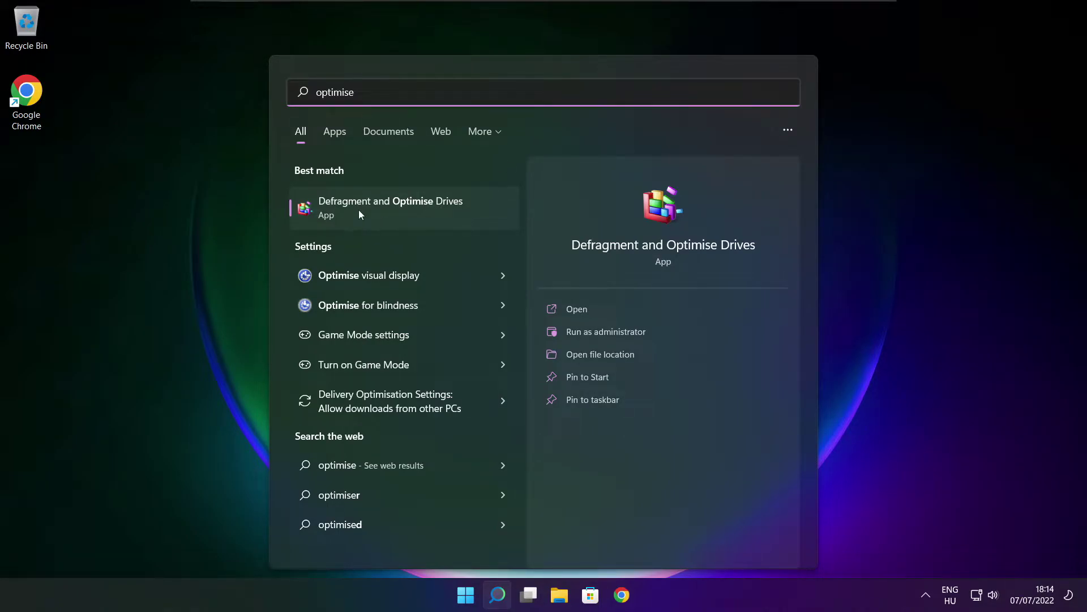
{"action": "left_click", "coordinate": [418, 207]}
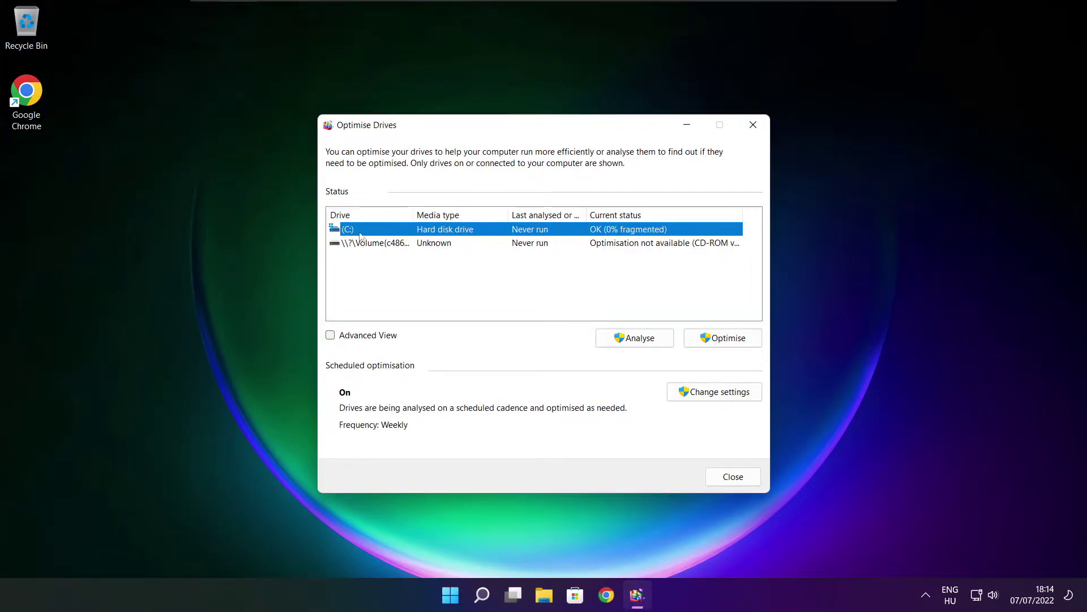
{"action": "left_click", "coordinate": [625, 340]}
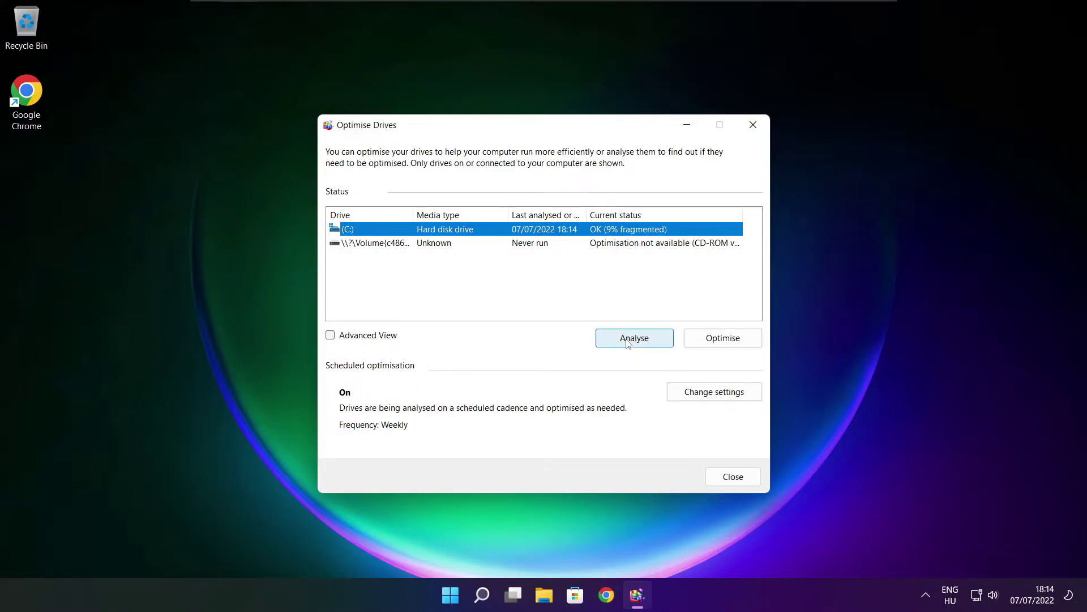
{"action": "left_click", "coordinate": [725, 339]}
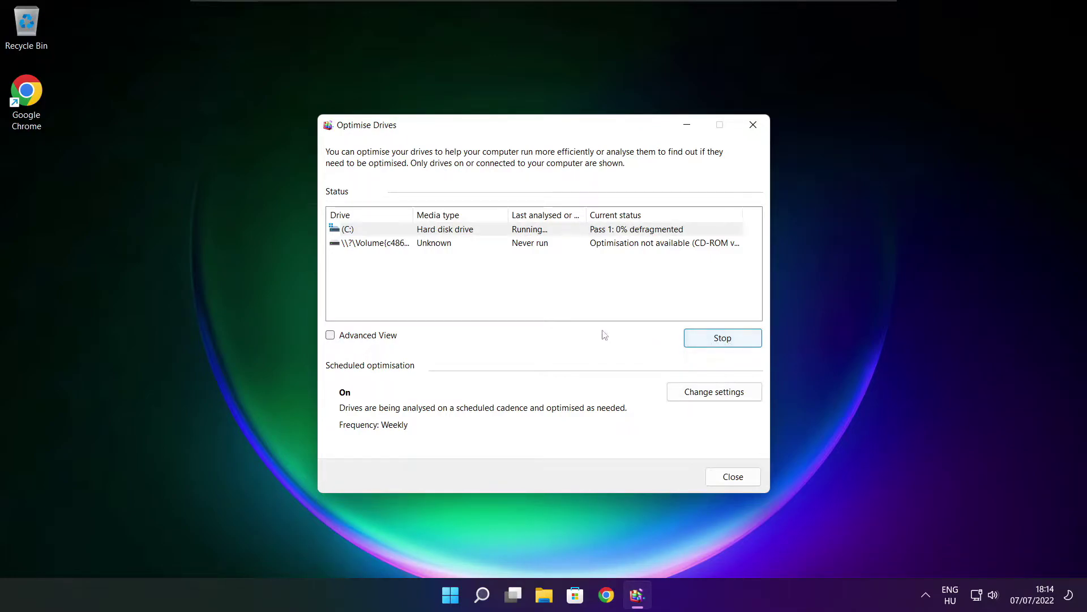
{"action": "key", "text": "alt+F4"}
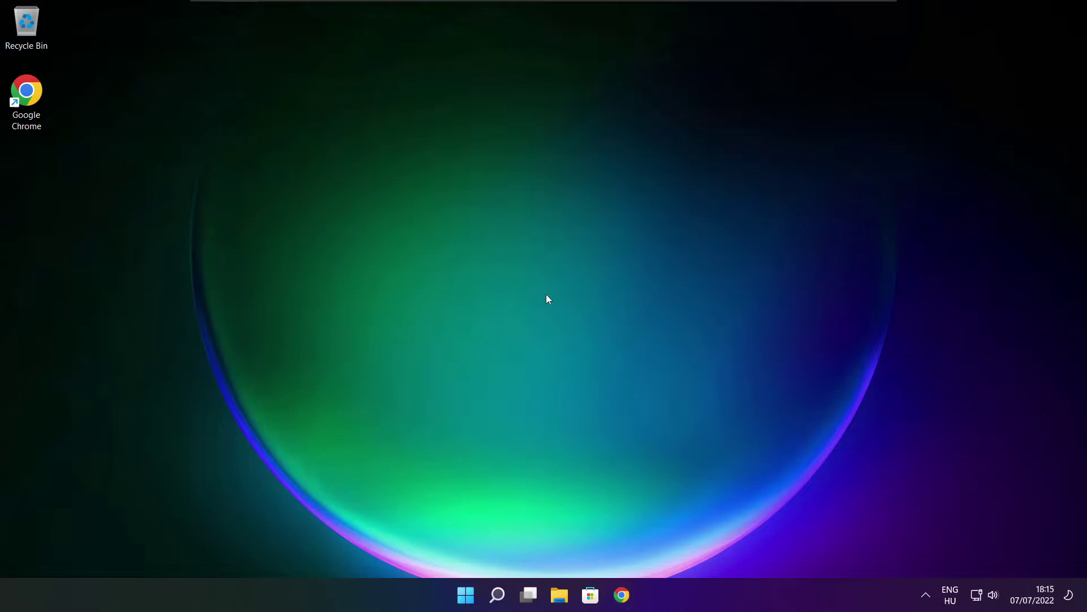
Step: Run a Windows Update check, which reports the system is up to date
{"action": "left_click", "coordinate": [498, 596]}
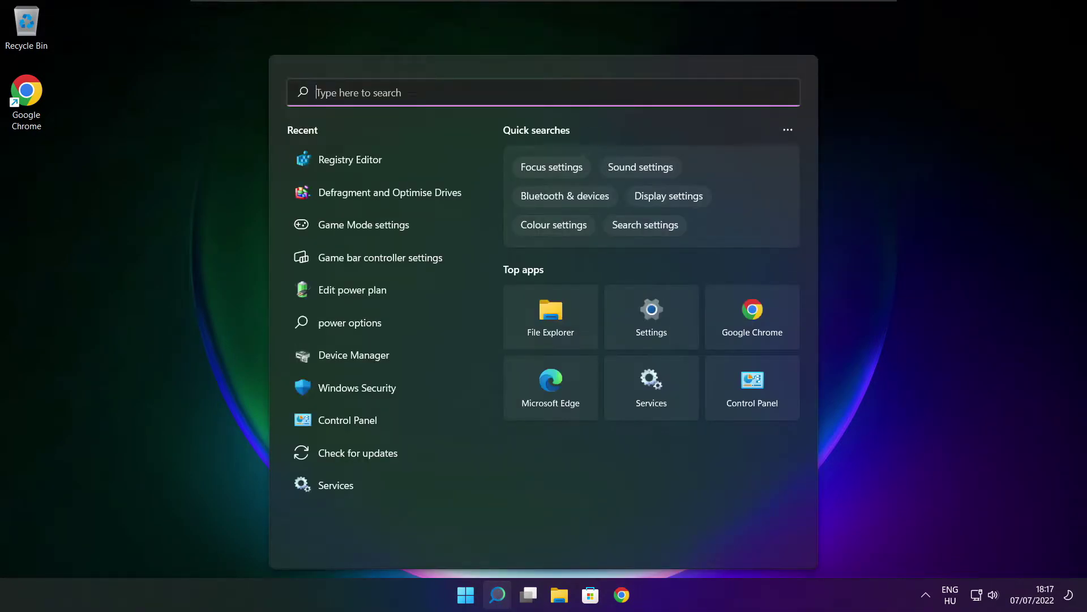
{"action": "type", "text": "updates"}
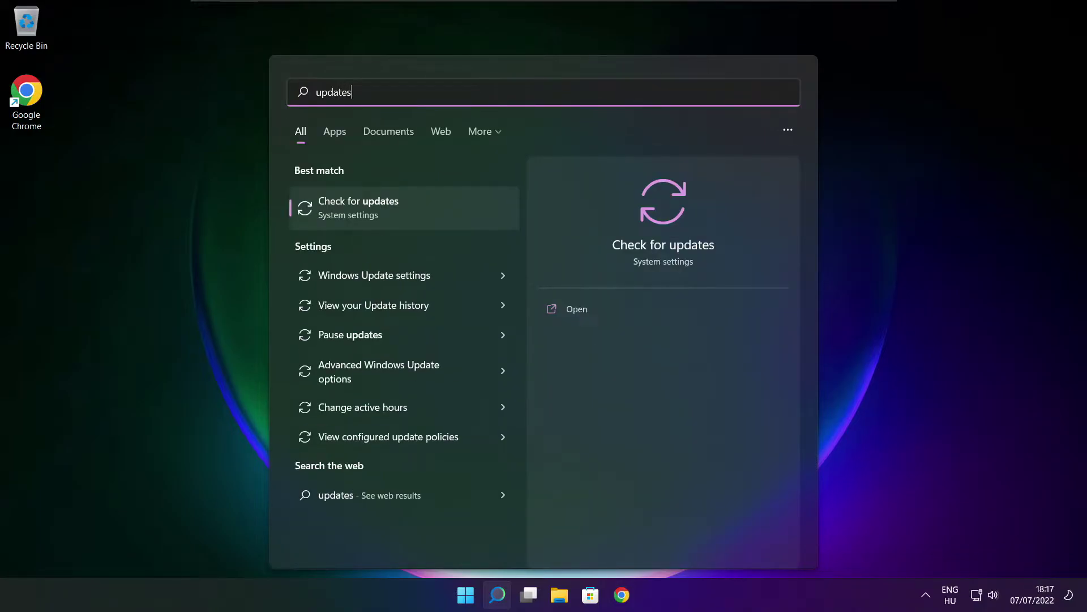
{"action": "left_click", "coordinate": [396, 211]}
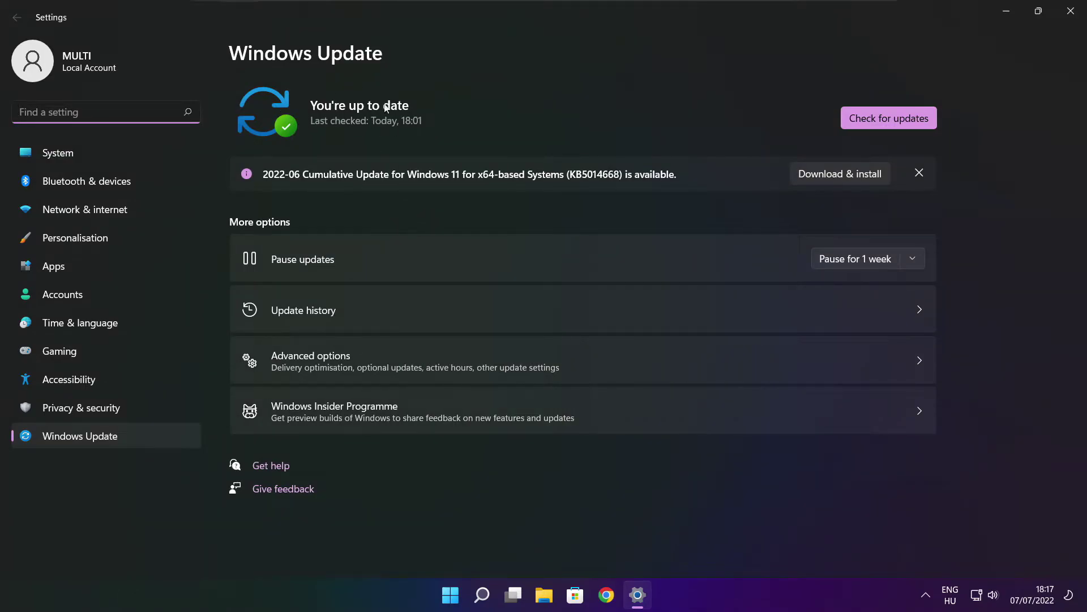
{"action": "left_click", "coordinate": [889, 118]}
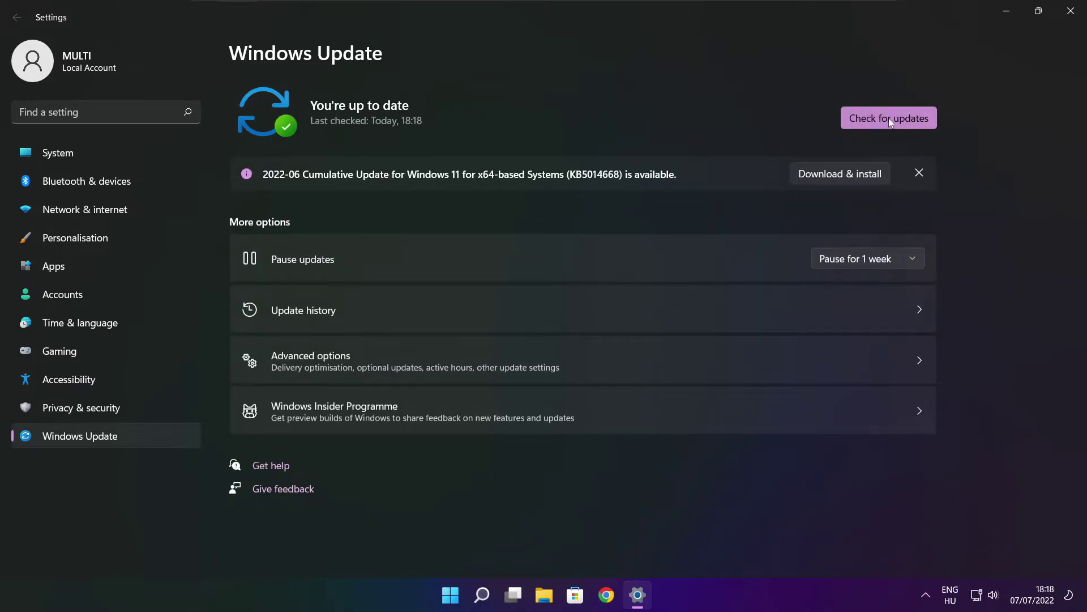
{"action": "left_click", "coordinate": [1070, 17]}
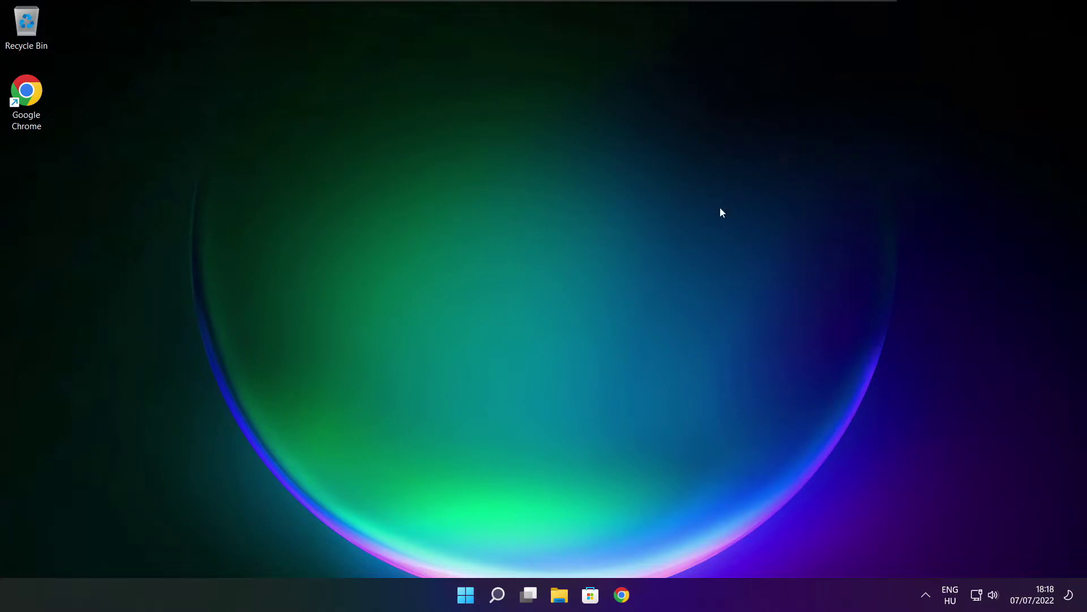
Step: Open Registry Editor and navigate to HKEY_CURRENT_USER\System\GameConfigStore
{"action": "left_click", "coordinate": [498, 597]}
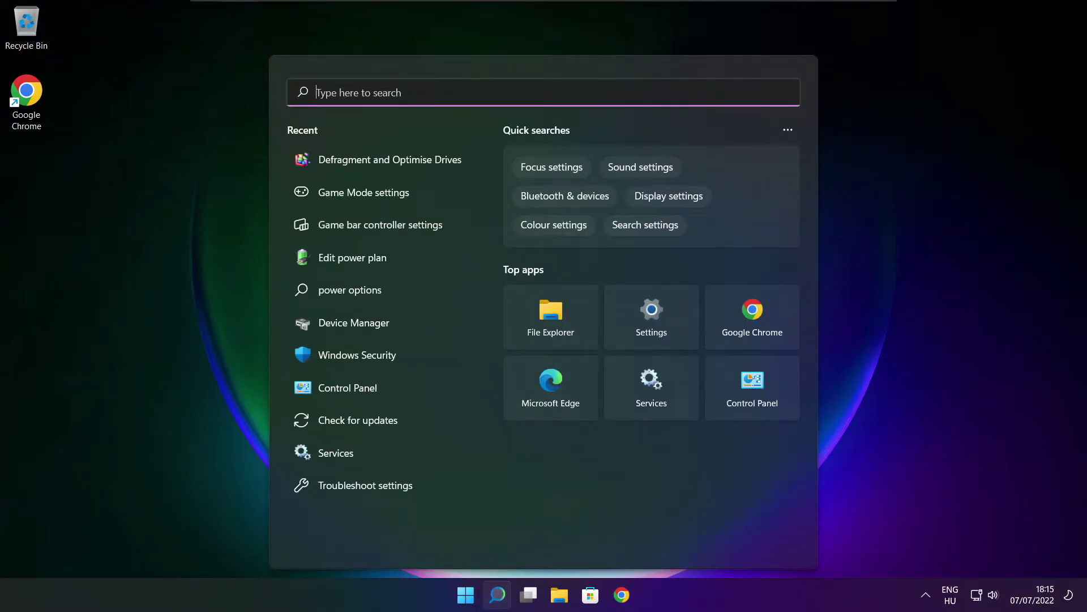
{"action": "type", "text": "regedit"}
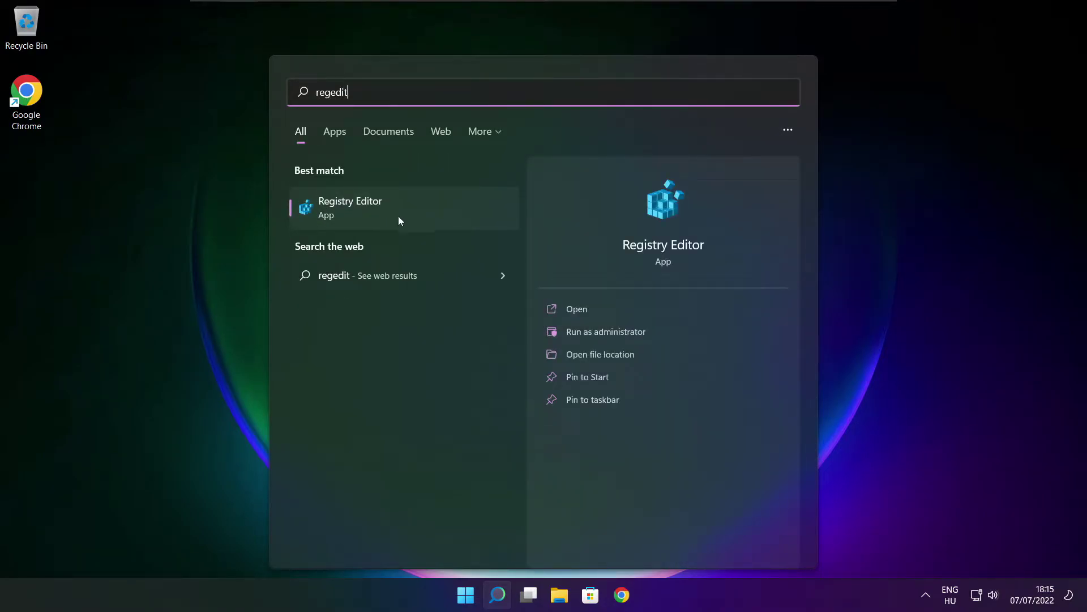
{"action": "left_click", "coordinate": [414, 209]}
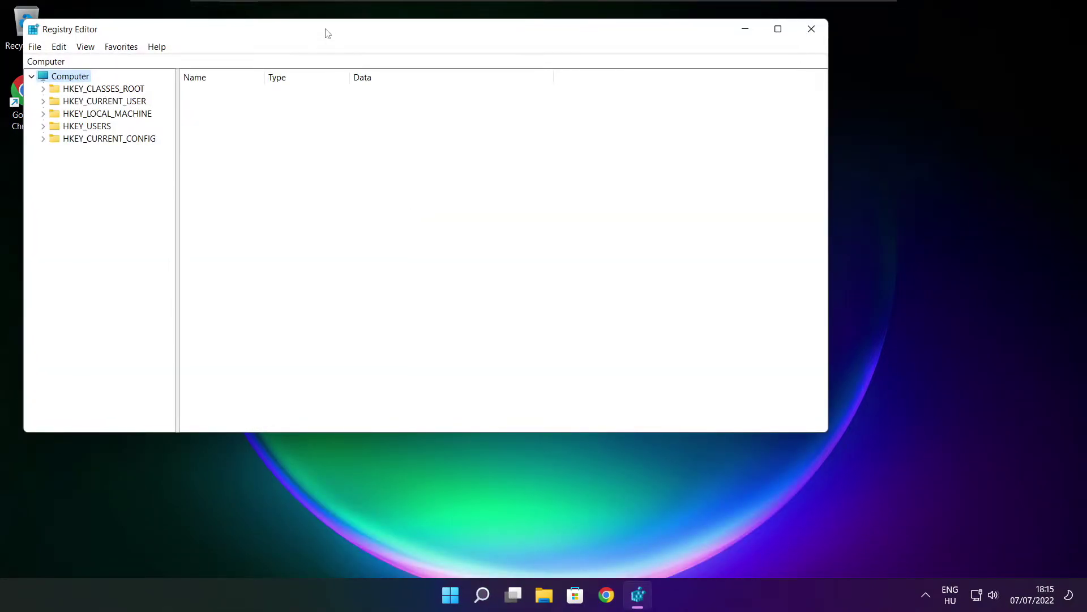
{"action": "left_click_drag", "start_coordinate": [328, 31], "coordinate": [443, 115]}
{"action": "left_click", "coordinate": [204, 184]}
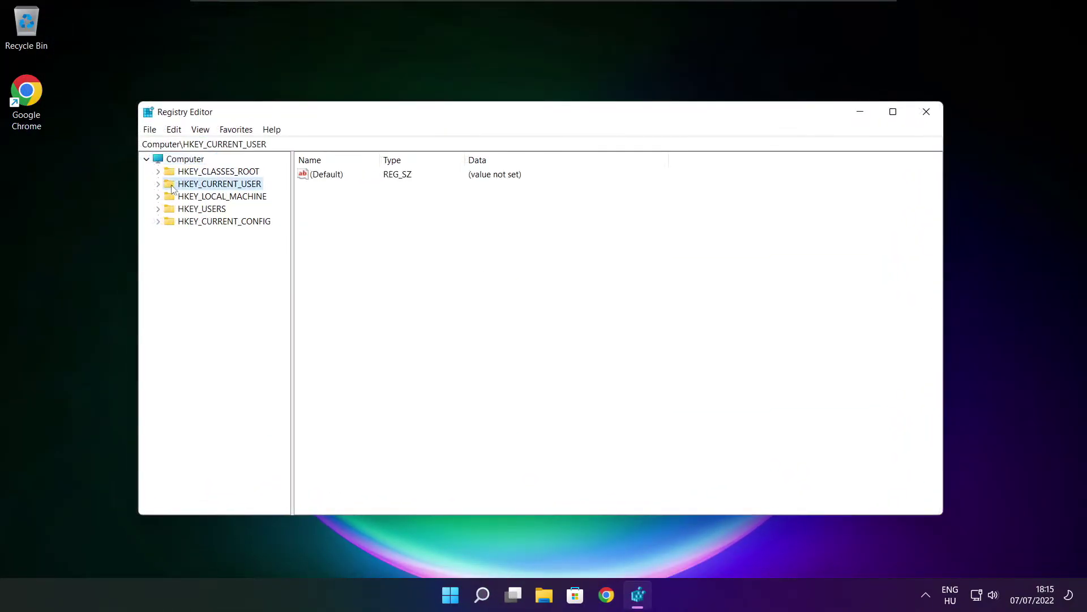
{"action": "left_click", "coordinate": [158, 185]}
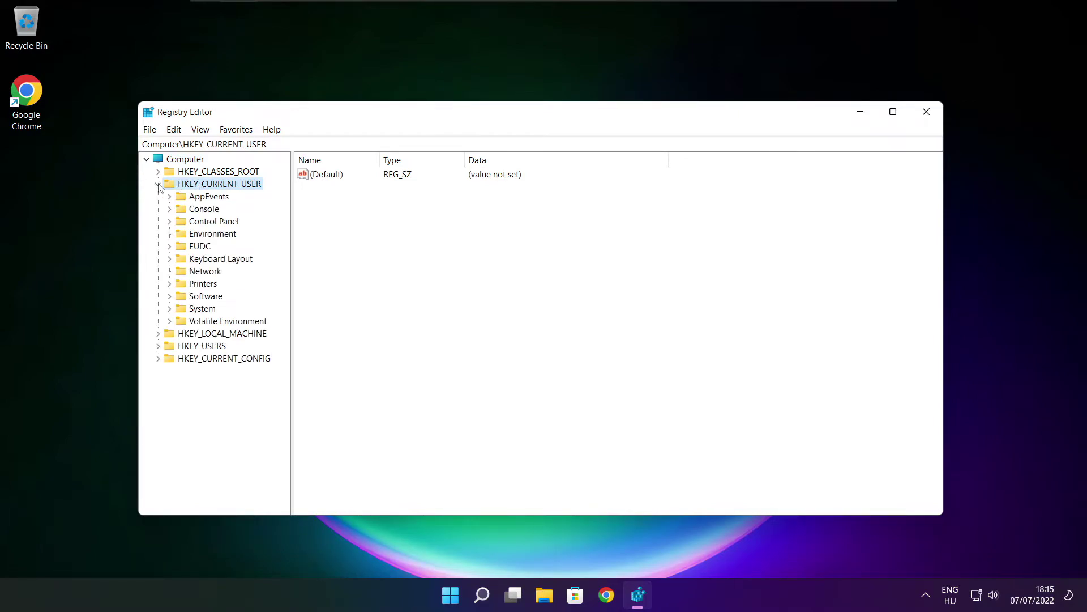
{"action": "left_click", "coordinate": [181, 310]}
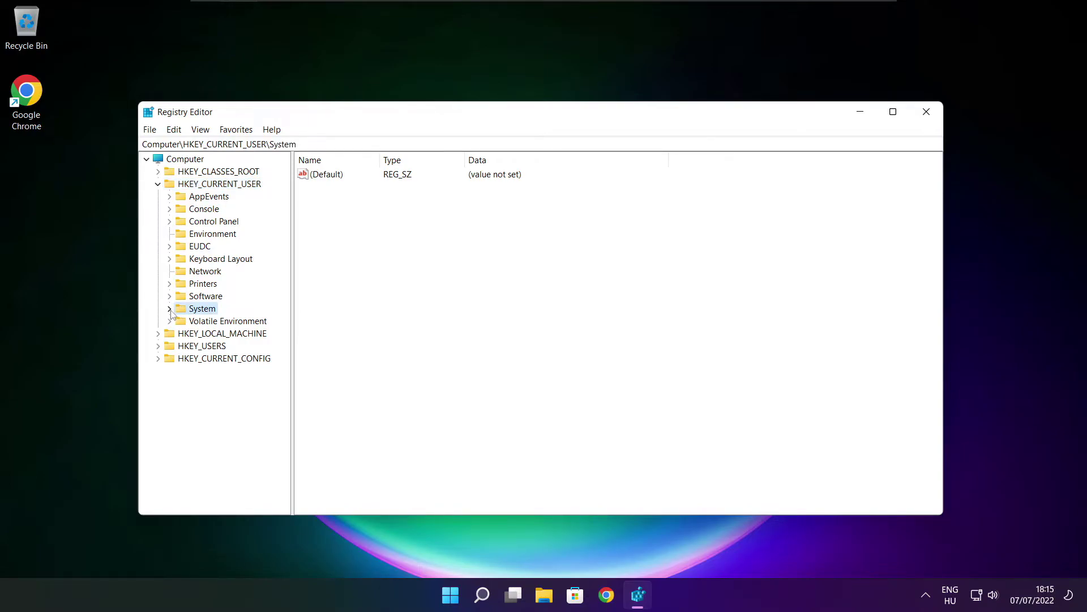
{"action": "left_click", "coordinate": [170, 309]}
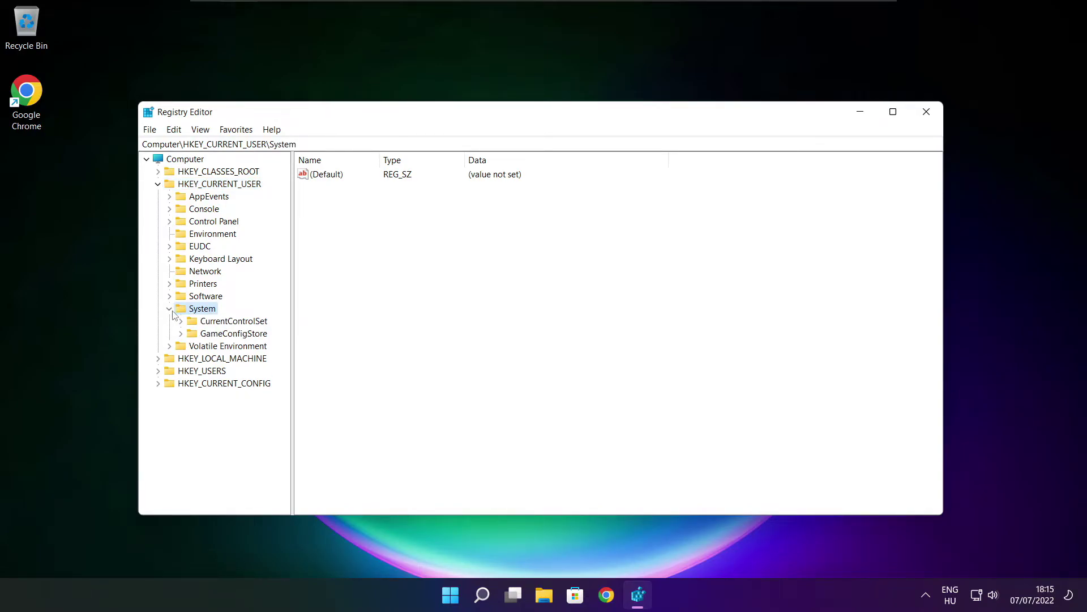
{"action": "left_click", "coordinate": [214, 338]}
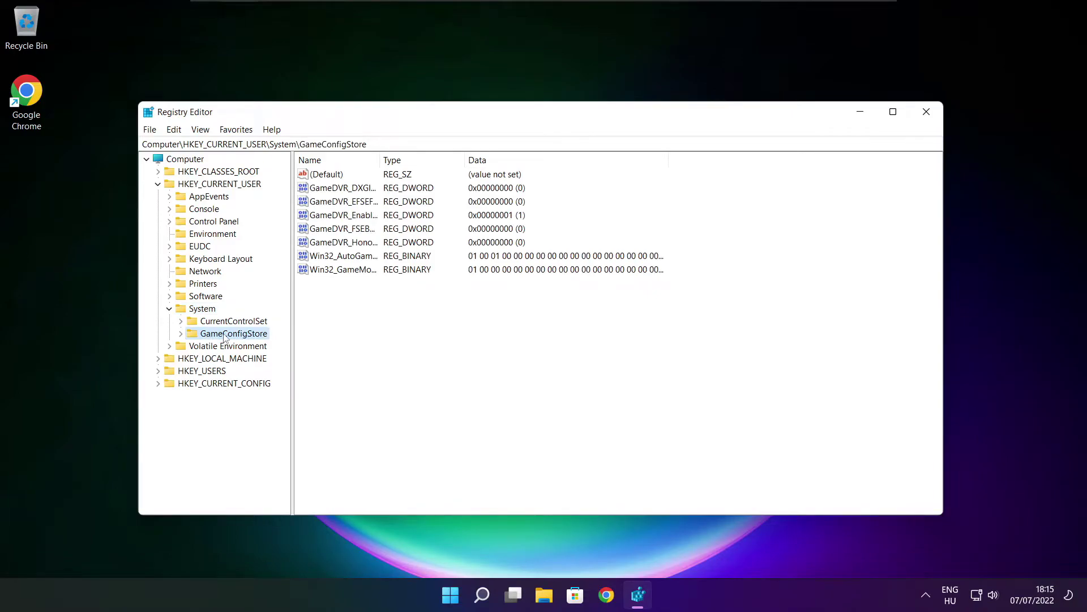
Step: Set GameDVR_Enabled to 0 and collapse HKEY_CURRENT_USER
{"action": "left_click_drag", "start_coordinate": [379, 159], "coordinate": [478, 156]}
{"action": "left_click", "coordinate": [352, 218]}
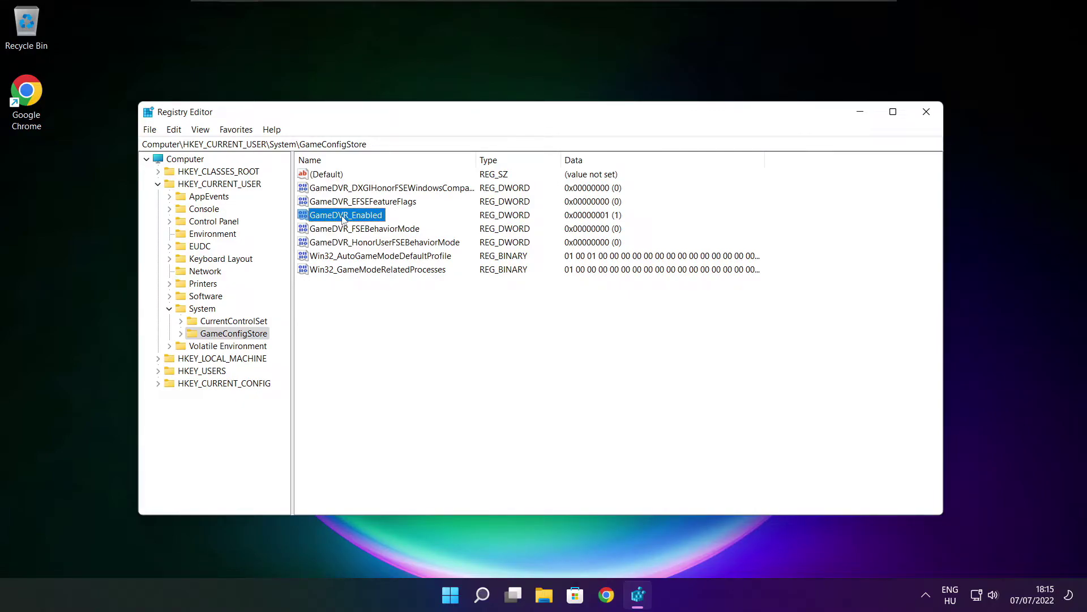
{"action": "double_click", "coordinate": [345, 216]}
{"action": "left_click_drag", "start_coordinate": [320, 181], "coordinate": [571, 224]}
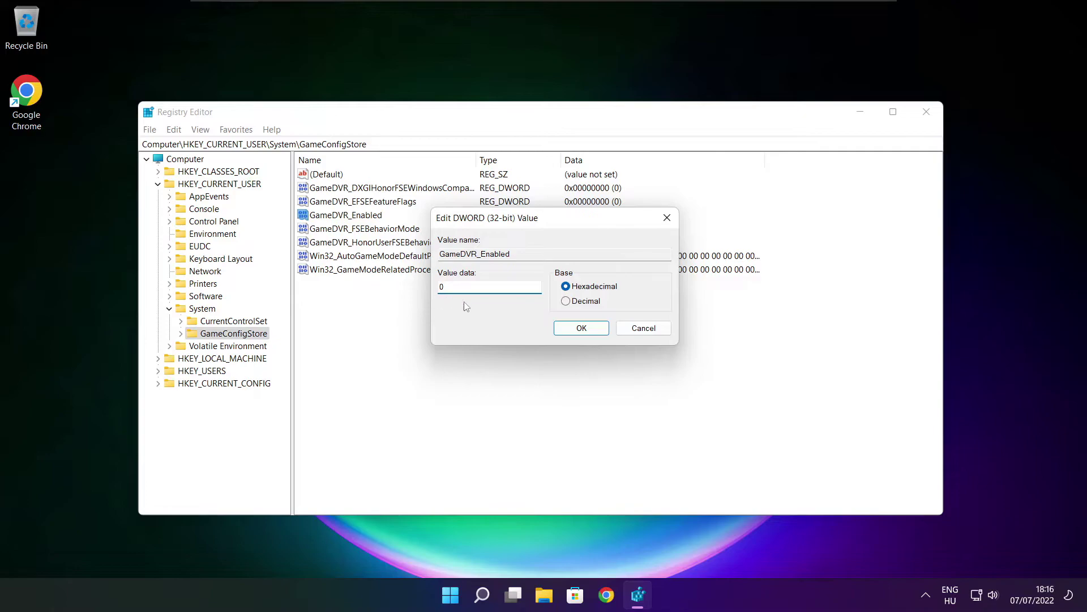
{"action": "left_click", "coordinate": [581, 328]}
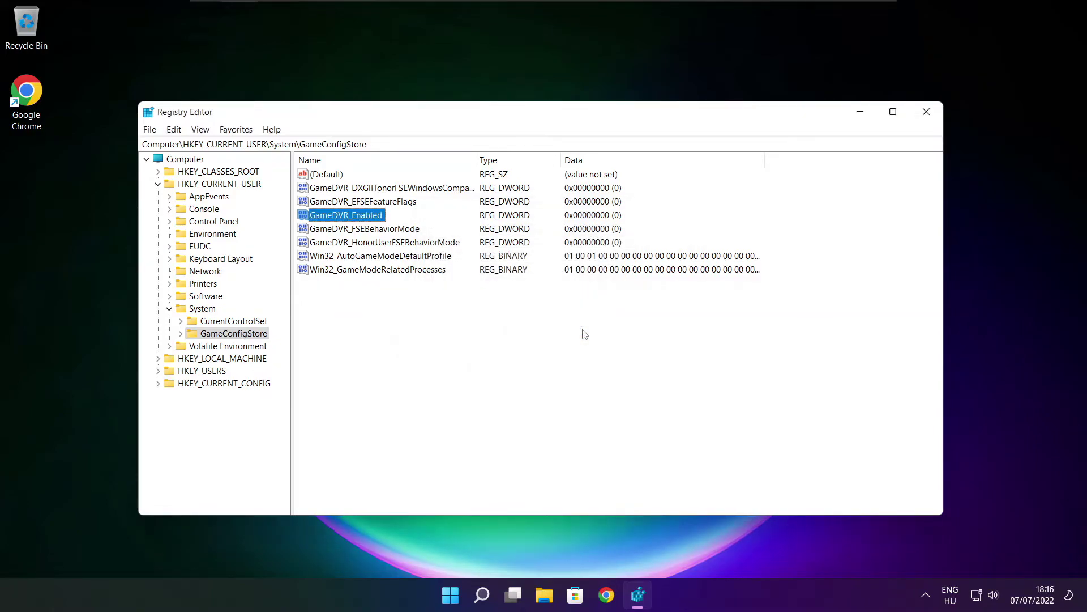
{"action": "left_click", "coordinate": [157, 185]}
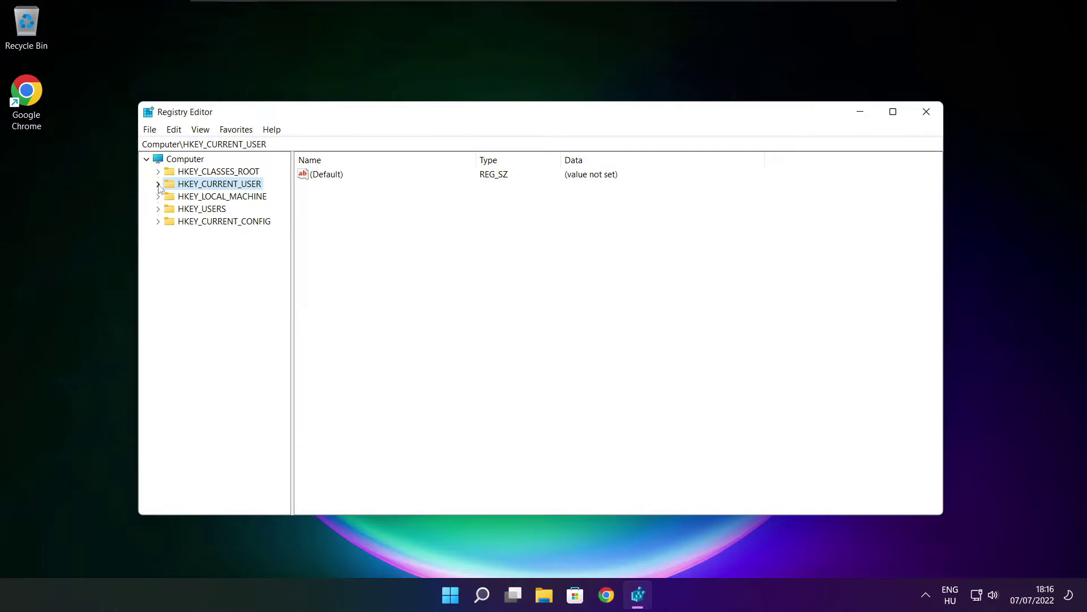
Step: Expand HKEY_LOCAL_MACHINE\SOFTWARE\Microsoft\PolicyManager\default in the registry tree
{"action": "left_click", "coordinate": [170, 197]}
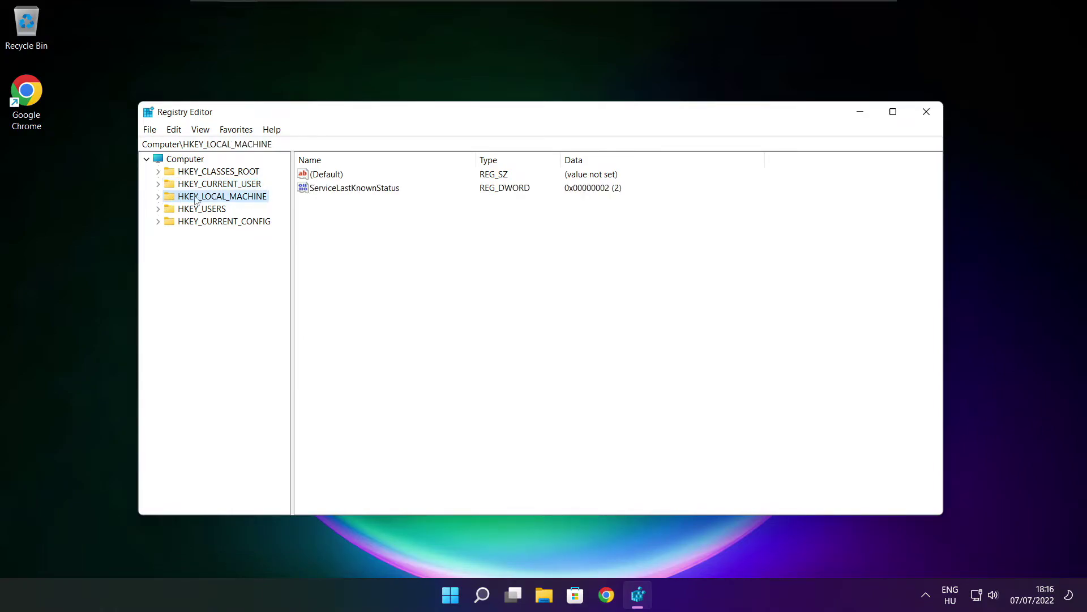
{"action": "left_click", "coordinate": [158, 197]}
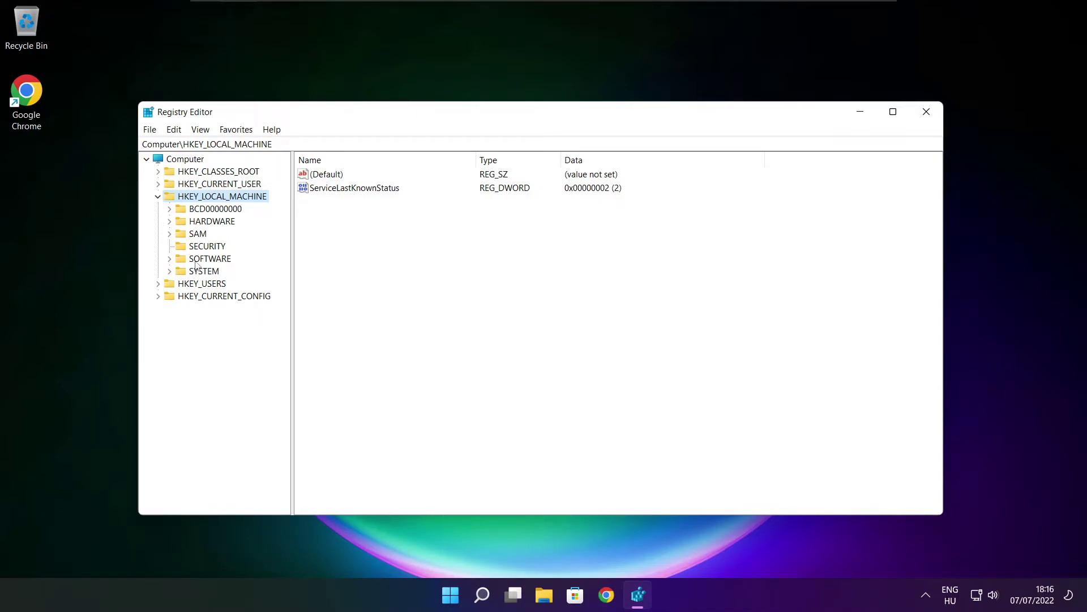
{"action": "left_click", "coordinate": [192, 258]}
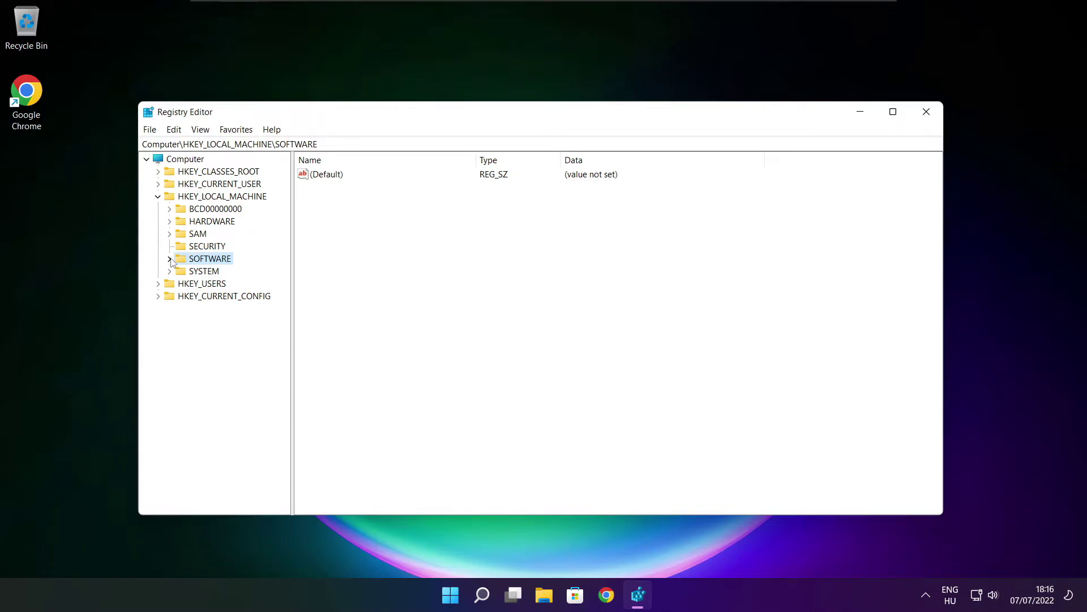
{"action": "left_click", "coordinate": [170, 260]}
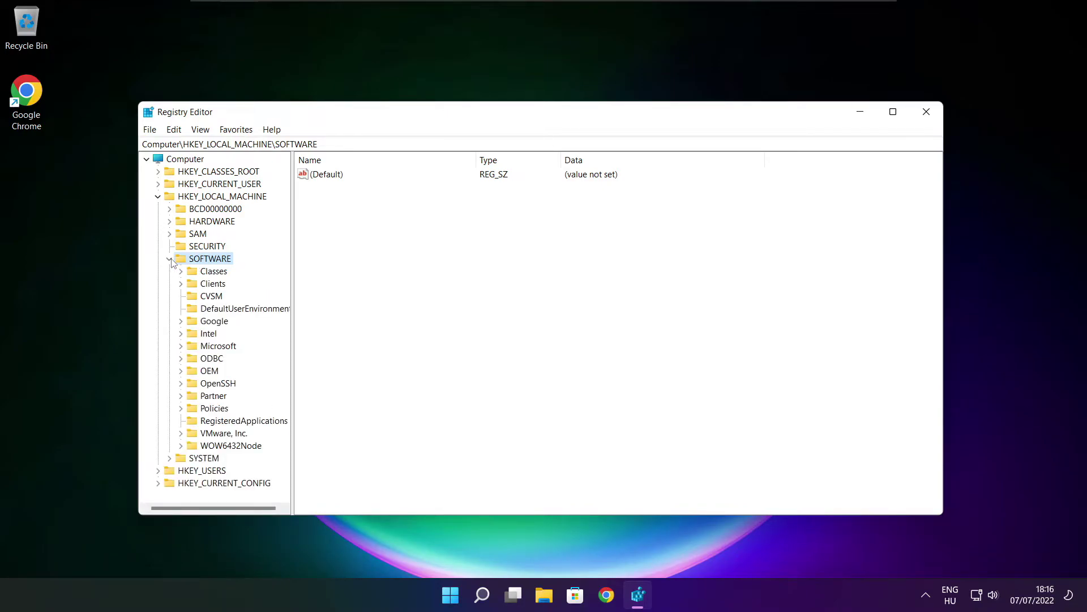
{"action": "left_click", "coordinate": [211, 348]}
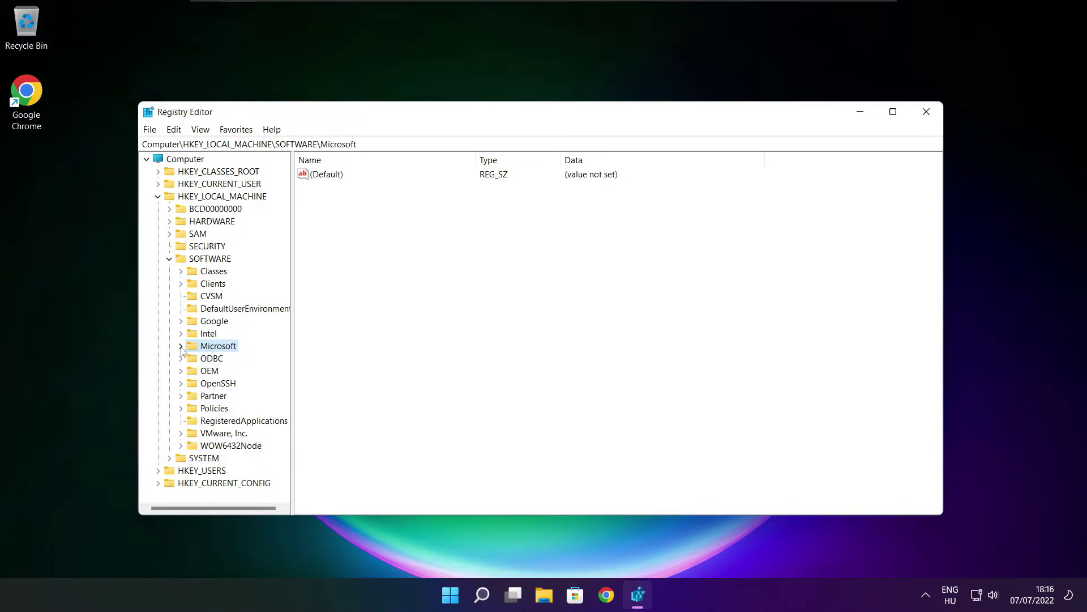
{"action": "left_click", "coordinate": [181, 345]}
{"action": "scroll", "coordinate": [218, 341], "scroll_direction": "down", "scroll_amount": 5}
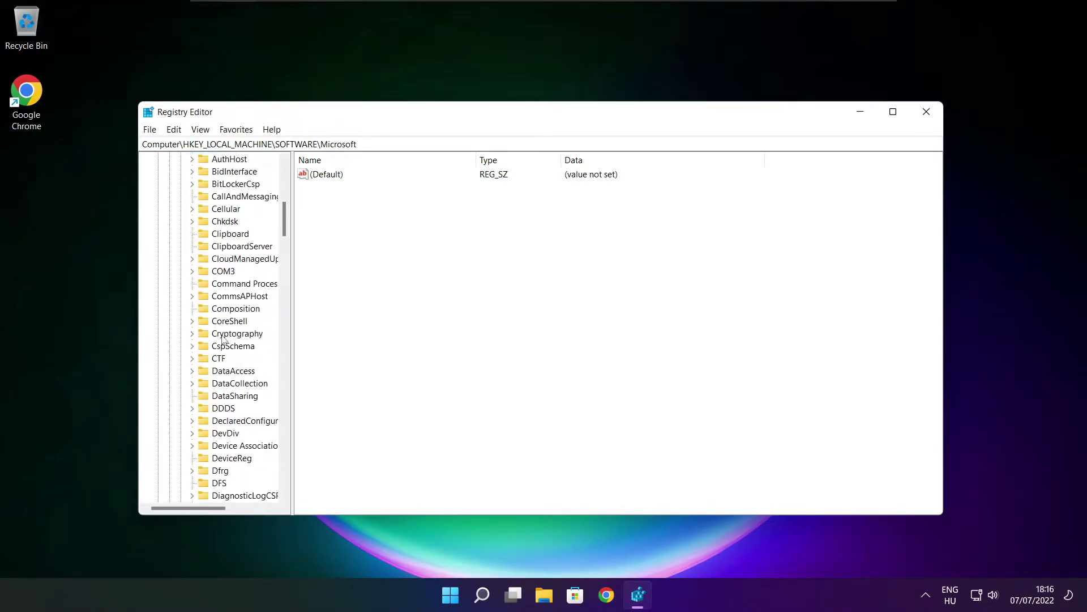
{"action": "scroll", "coordinate": [218, 341], "scroll_direction": "down", "scroll_amount": 9}
{"action": "scroll", "coordinate": [216, 341], "scroll_direction": "down", "scroll_amount": 9}
{"action": "scroll", "coordinate": [218, 341], "scroll_direction": "down", "scroll_amount": 5}
{"action": "scroll", "coordinate": [217, 340], "scroll_direction": "down", "scroll_amount": 5}
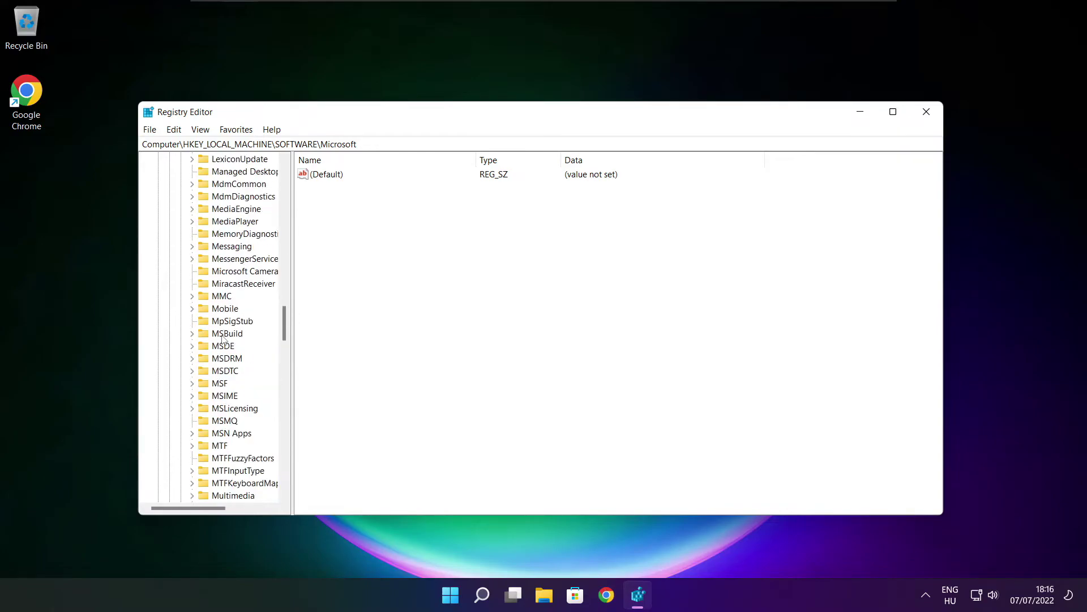
{"action": "scroll", "coordinate": [217, 340], "scroll_direction": "down", "scroll_amount": 5}
{"action": "scroll", "coordinate": [218, 341], "scroll_direction": "down", "scroll_amount": 5}
{"action": "scroll", "coordinate": [223, 339], "scroll_direction": "down", "scroll_amount": 1}
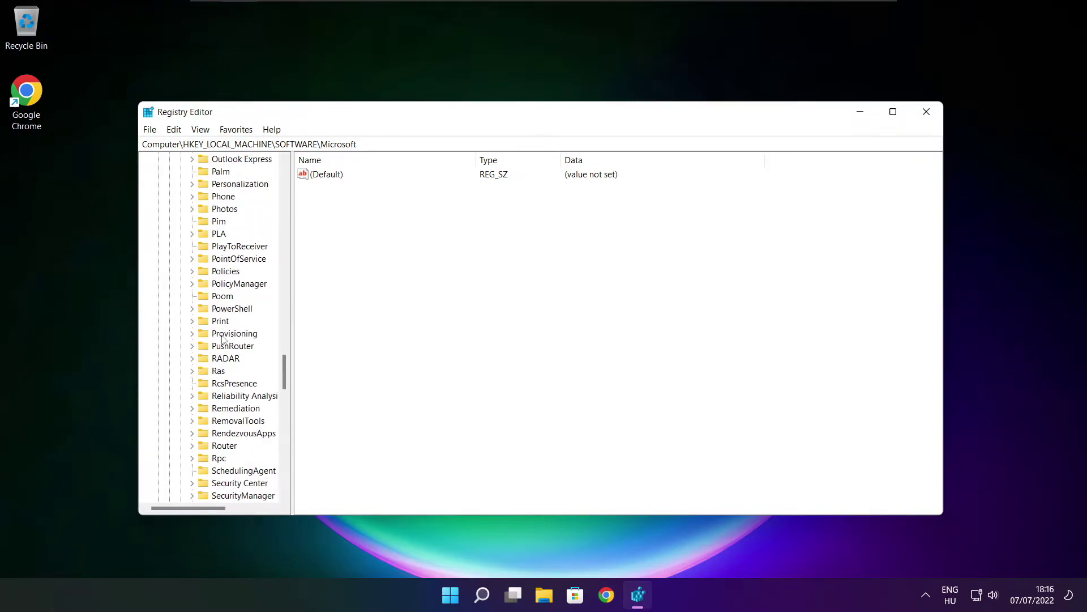
{"action": "scroll", "coordinate": [222, 316], "scroll_direction": "up", "scroll_amount": 1}
{"action": "left_click", "coordinate": [225, 323]}
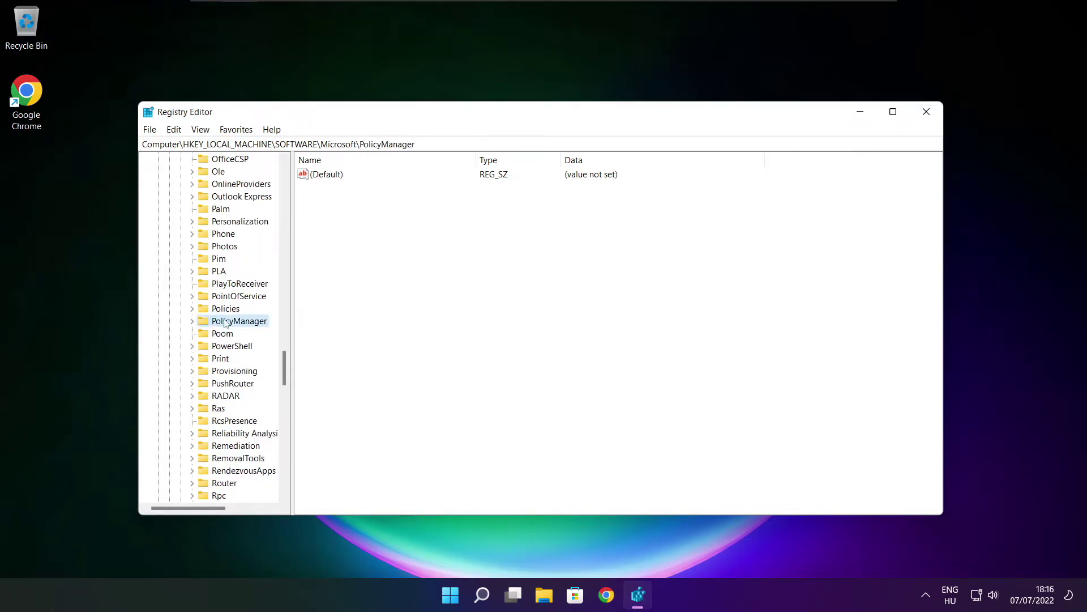
{"action": "left_click", "coordinate": [193, 322]}
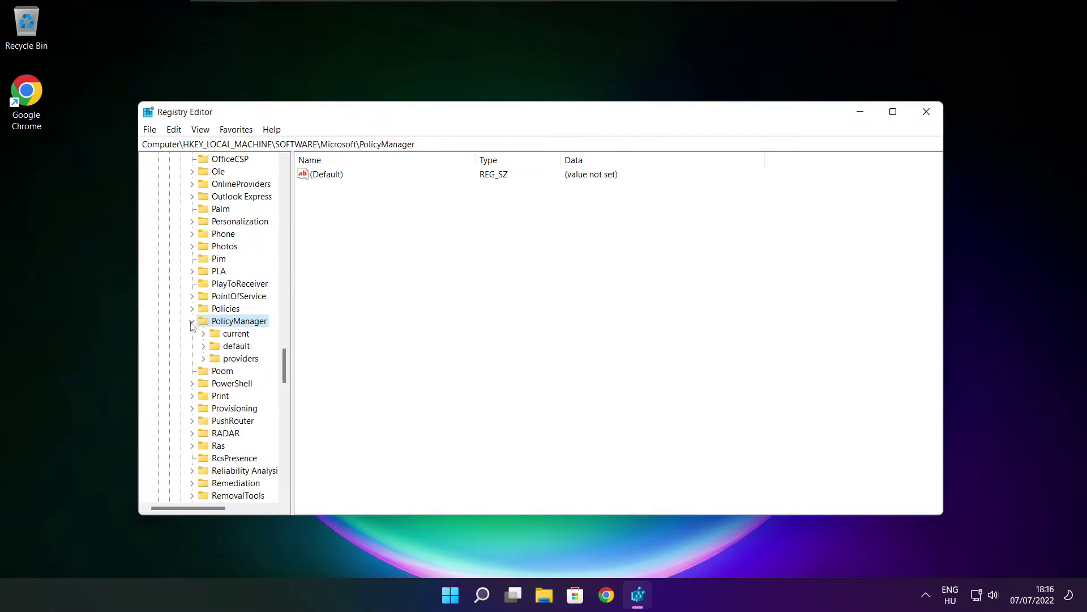
{"action": "left_click", "coordinate": [235, 347]}
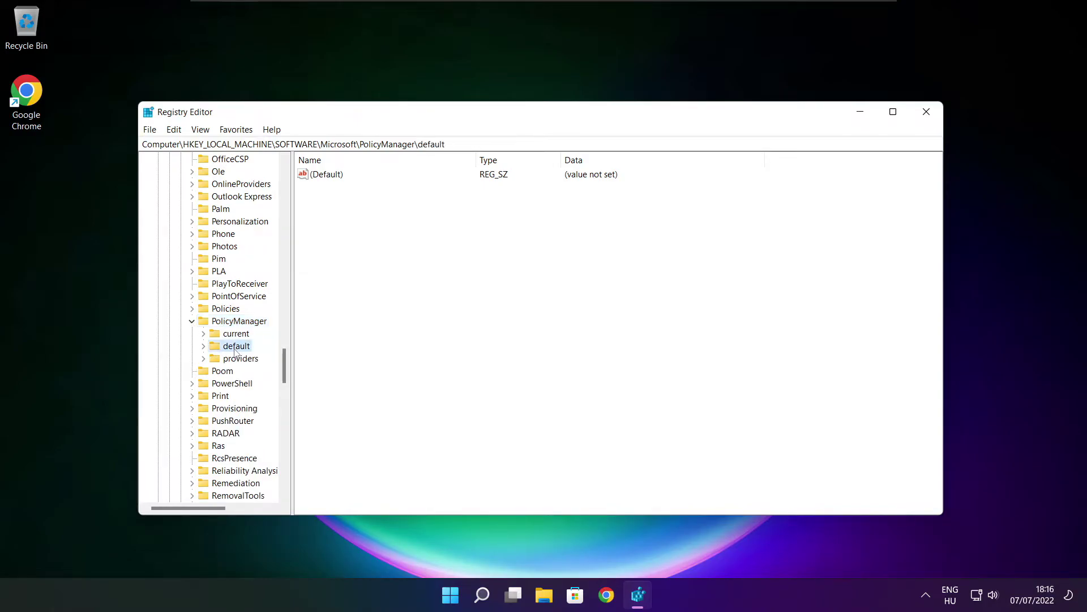
{"action": "left_click", "coordinate": [204, 347]}
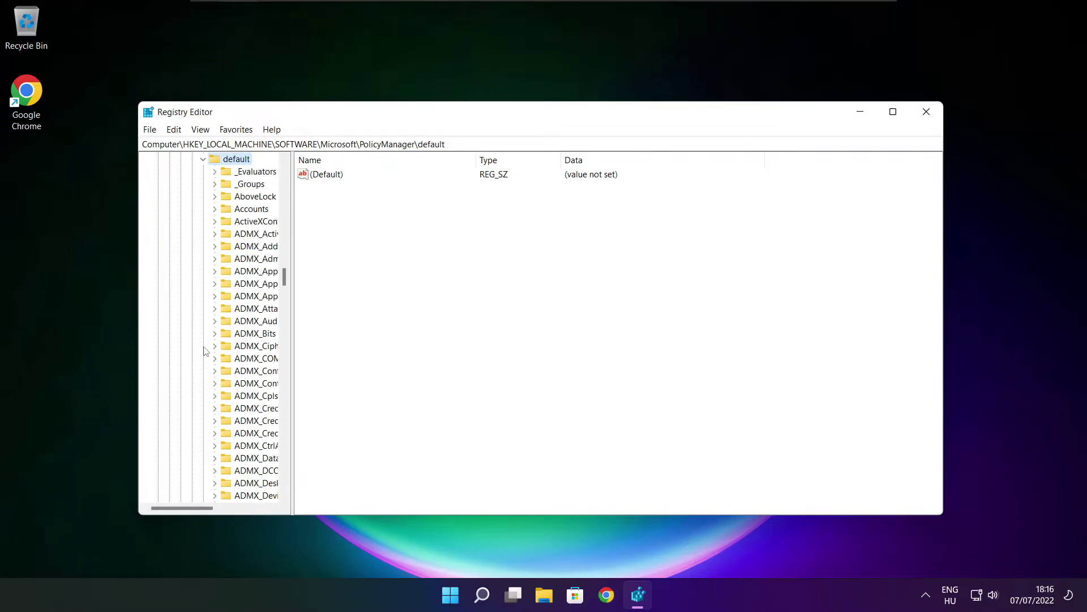
{"action": "scroll", "coordinate": [252, 251], "scroll_direction": "down", "scroll_amount": 10}
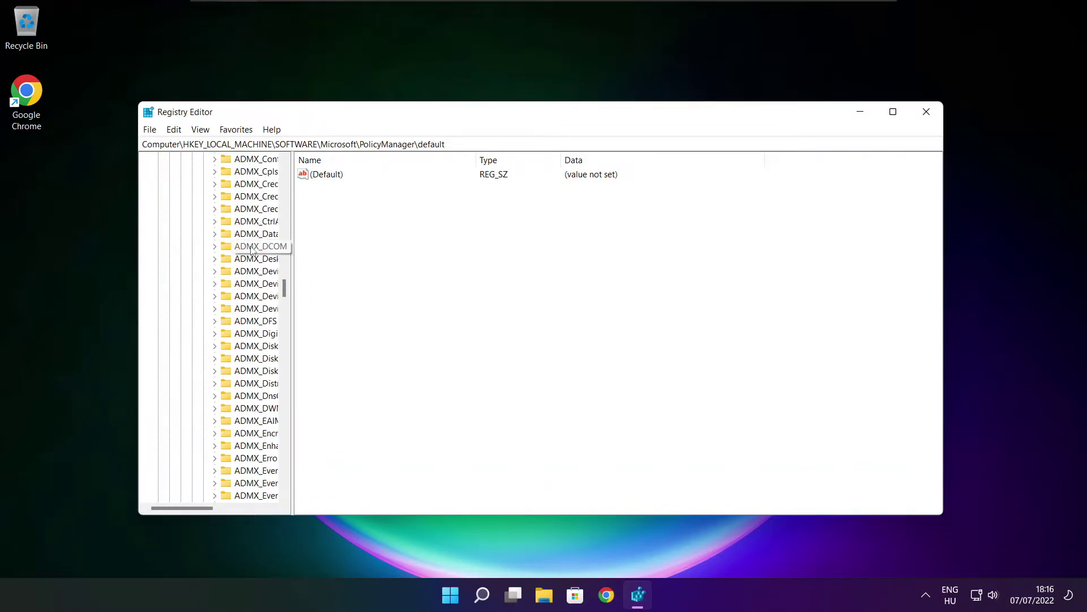
{"action": "scroll", "coordinate": [253, 251], "scroll_direction": "down", "scroll_amount": 5}
{"action": "scroll", "coordinate": [252, 249], "scroll_direction": "down", "scroll_amount": 5}
{"action": "scroll", "coordinate": [252, 249], "scroll_direction": "down", "scroll_amount": 5}
{"action": "scroll", "coordinate": [252, 249], "scroll_direction": "down", "scroll_amount": 5}
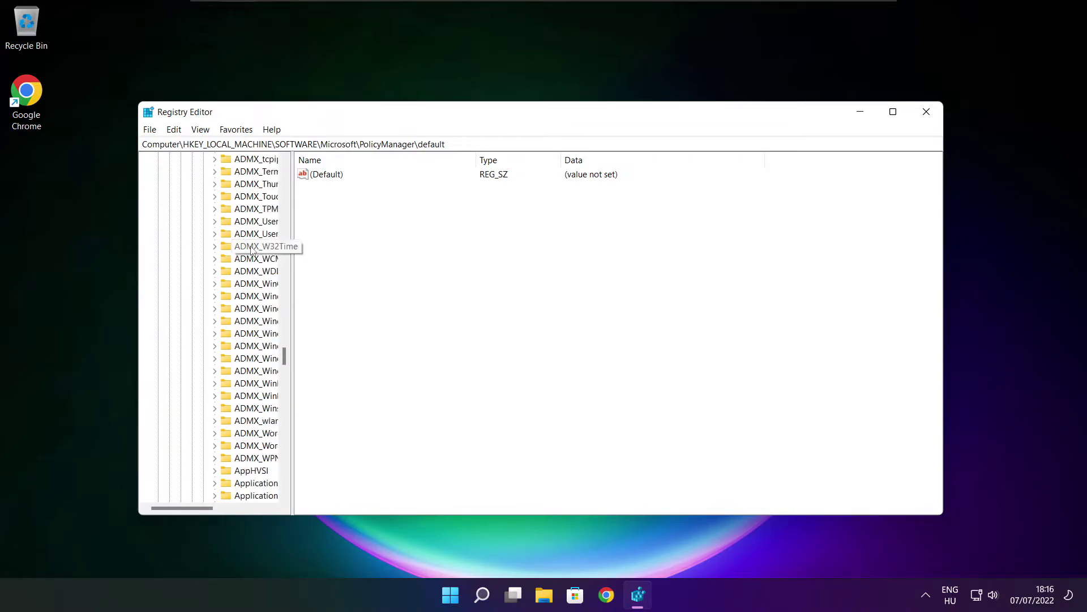
{"action": "scroll", "coordinate": [252, 249], "scroll_direction": "down", "scroll_amount": 5}
{"action": "left_click_drag", "start_coordinate": [293, 246], "coordinate": [360, 247]}
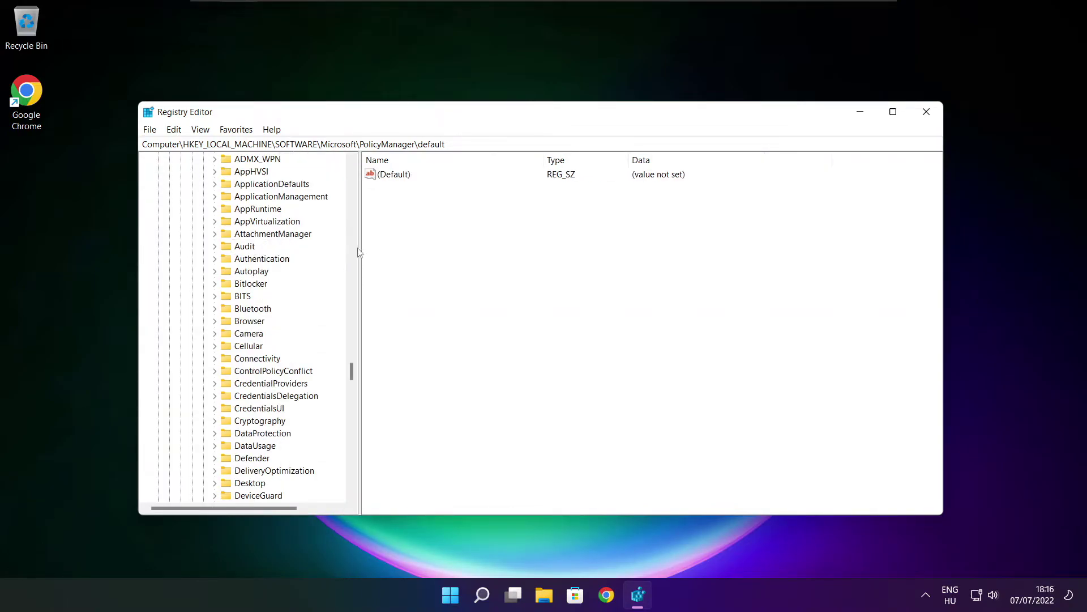
{"action": "scroll", "coordinate": [264, 240], "scroll_direction": "up", "scroll_amount": 1}
Step: Set the 'value' entry under ApplicationManagement\AllowGameDVR to 0
{"action": "left_click", "coordinate": [264, 235]}
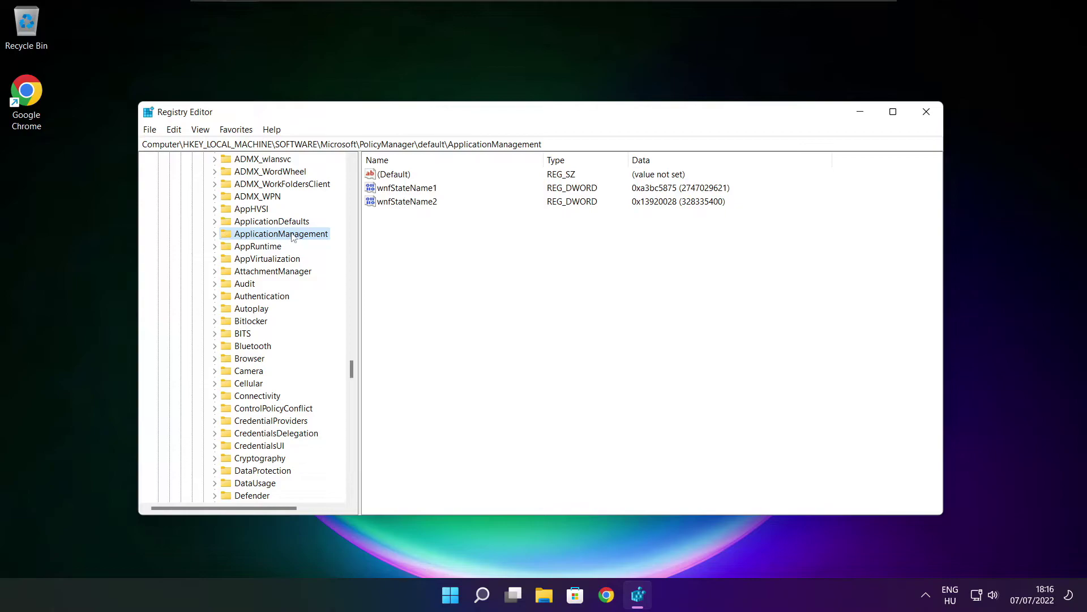
{"action": "left_click", "coordinate": [215, 234]}
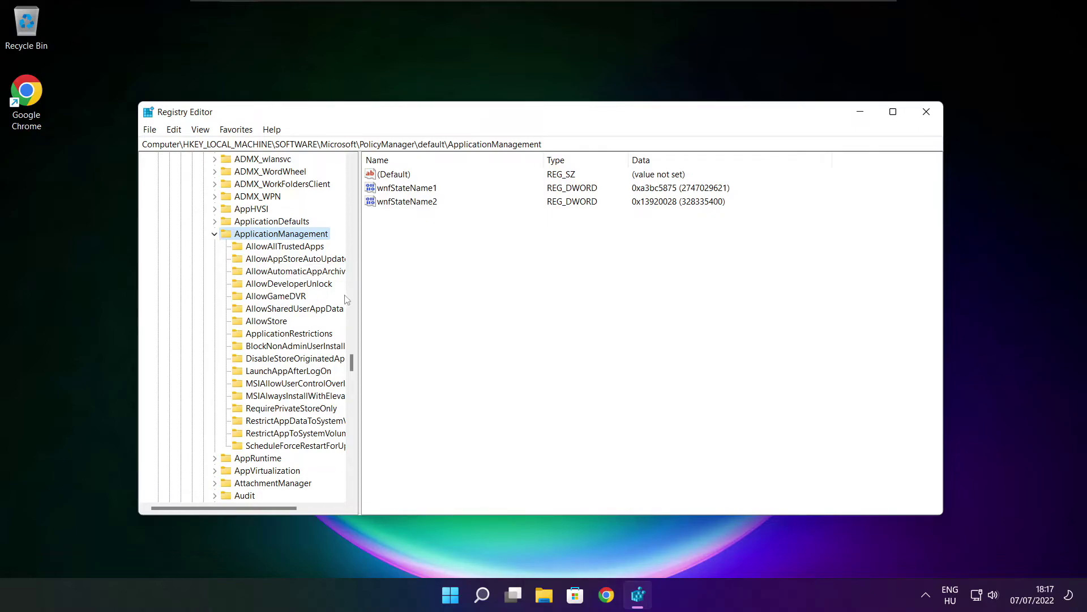
{"action": "left_click_drag", "start_coordinate": [360, 285], "coordinate": [371, 284]}
{"action": "left_click", "coordinate": [281, 296]}
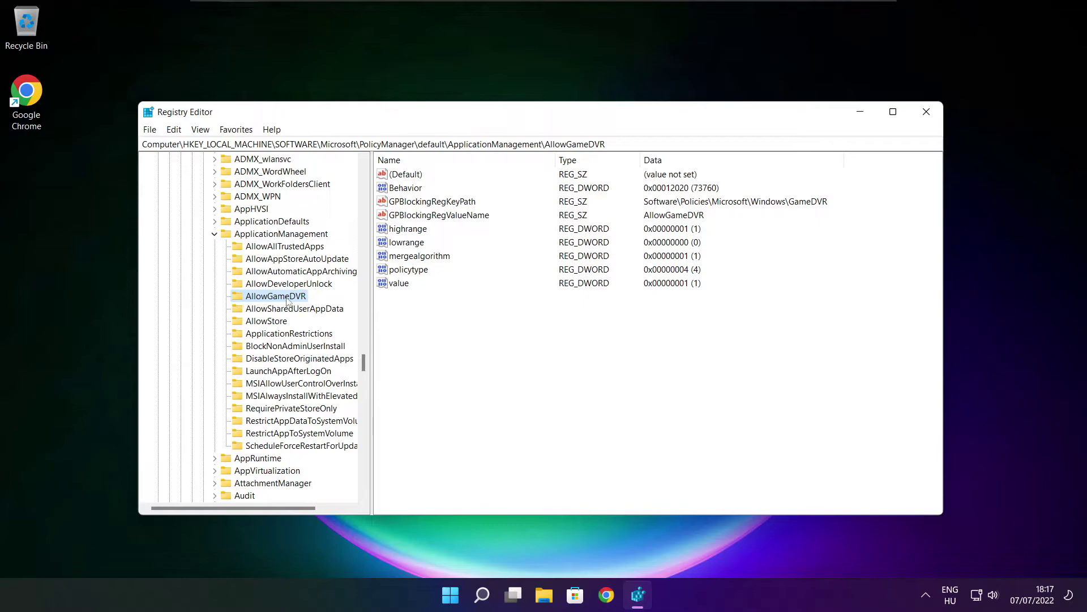
{"action": "left_click", "coordinate": [398, 284]}
{"action": "double_click", "coordinate": [403, 286]}
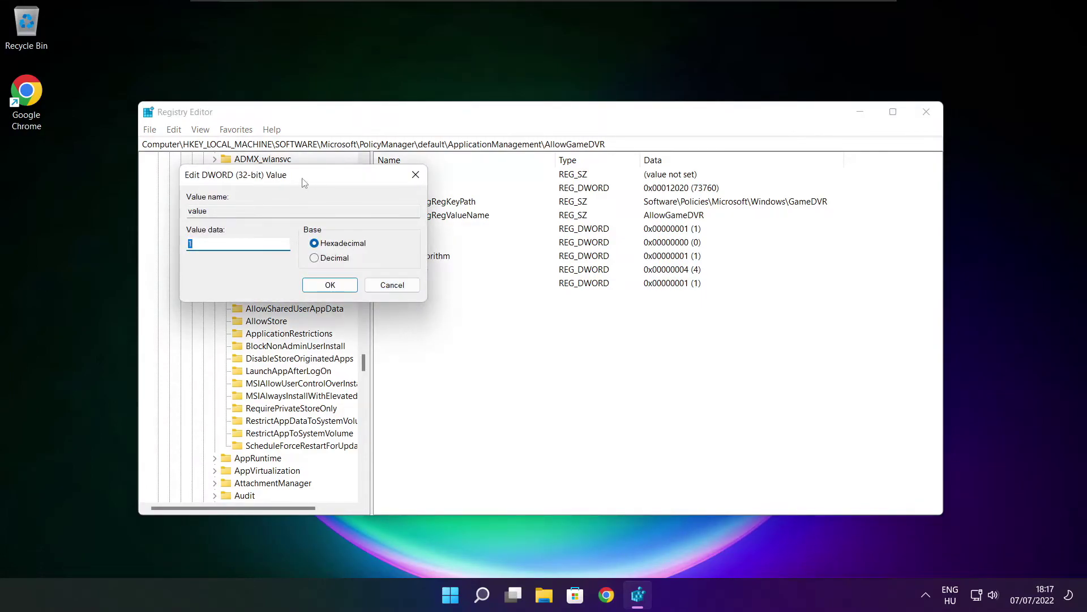
{"action": "left_click_drag", "start_coordinate": [306, 184], "coordinate": [550, 226]}
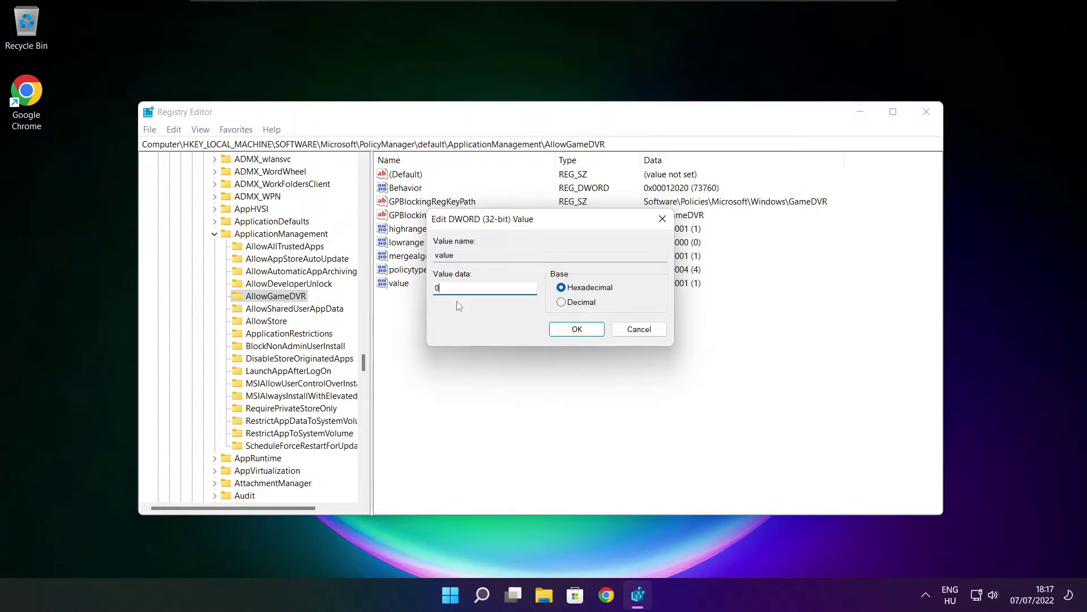
{"action": "left_click", "coordinate": [577, 332]}
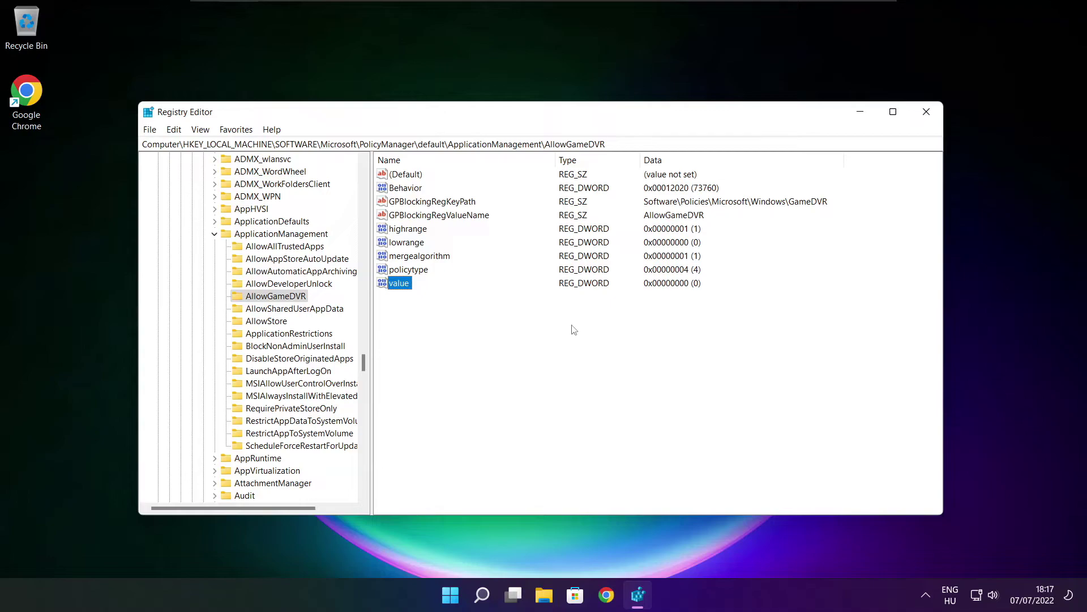
Step: Close Registry Editor and download dxwebsetup.exe from the DirectX Download Center page in Chrome
{"action": "left_click", "coordinate": [929, 115]}
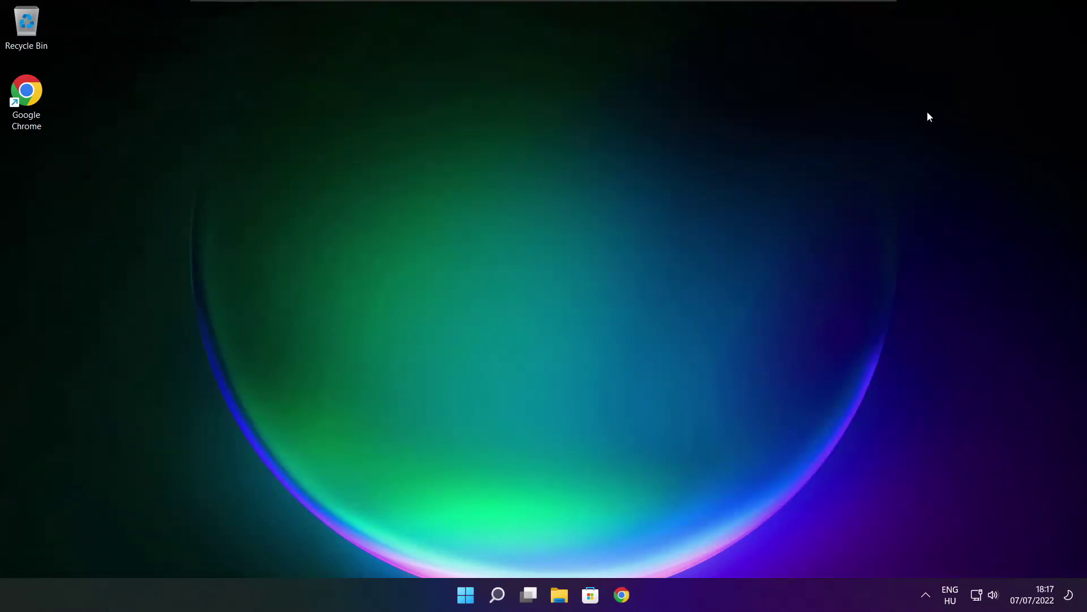
{"action": "left_click", "coordinate": [623, 596]}
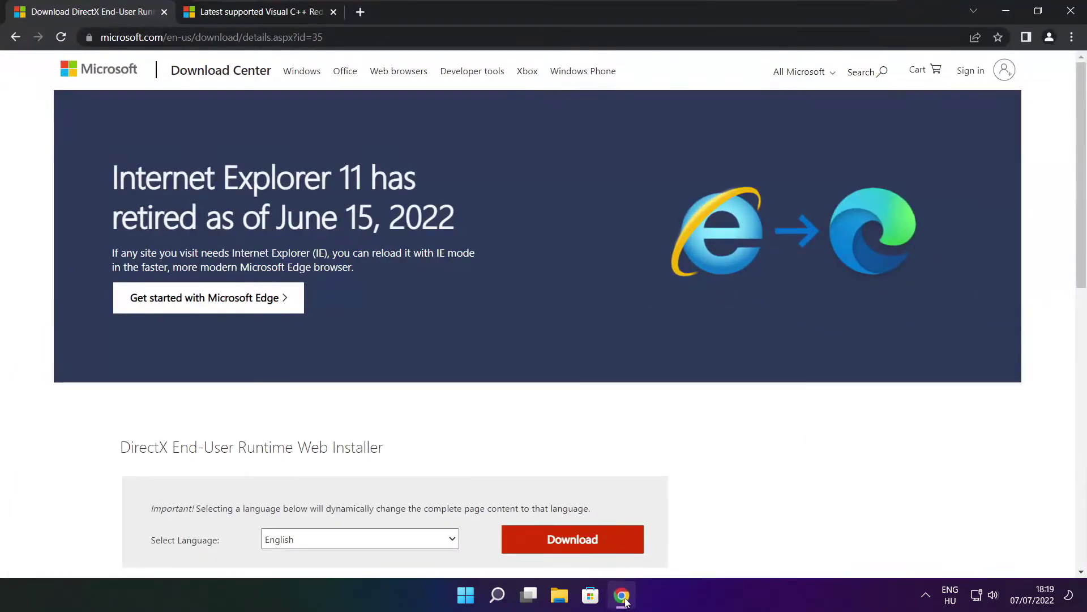
{"action": "mouse_move", "coordinate": [324, 37]}
{"action": "left_mouse_down"}
{"action": "mouse_move", "coordinate": [100, 37]}
{"action": "mouse_move", "coordinate": [324, 38]}
{"action": "left_mouse_up"}
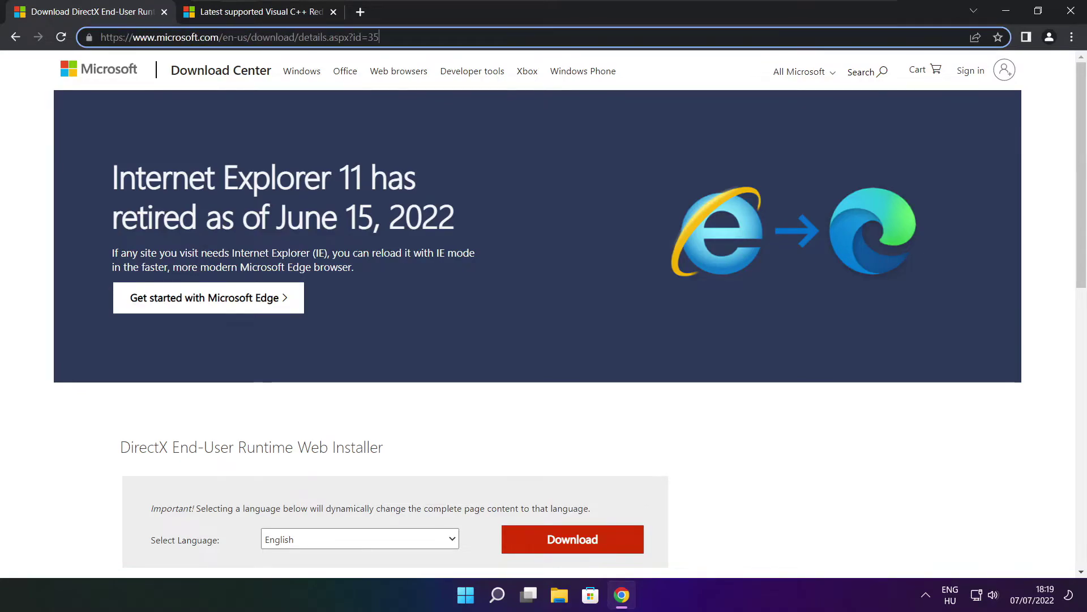
{"action": "left_click", "coordinate": [391, 407]}
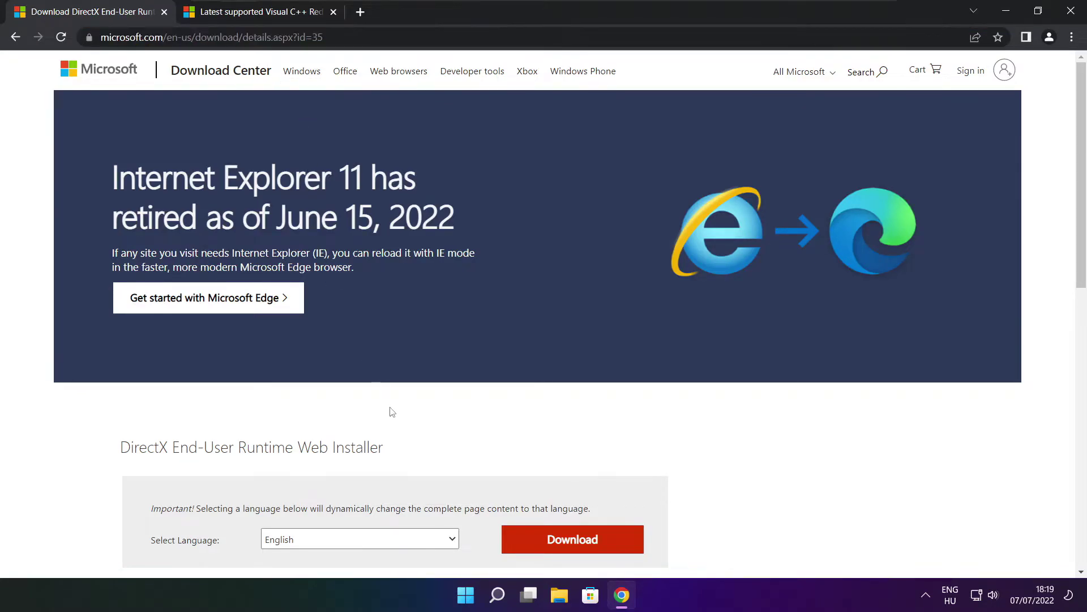
{"action": "left_click_drag", "start_coordinate": [1076, 160], "coordinate": [1076, 252]}
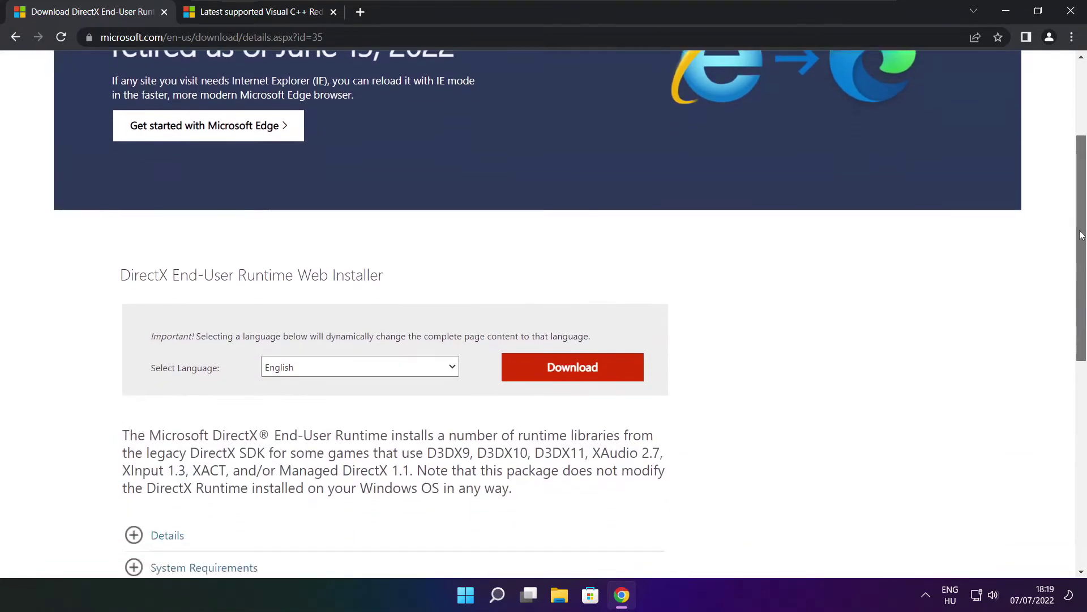
{"action": "mouse_move", "coordinate": [393, 234]}
{"action": "left_mouse_down"}
{"action": "mouse_move", "coordinate": [91, 239]}
{"action": "mouse_move", "coordinate": [439, 238]}
{"action": "left_mouse_up"}
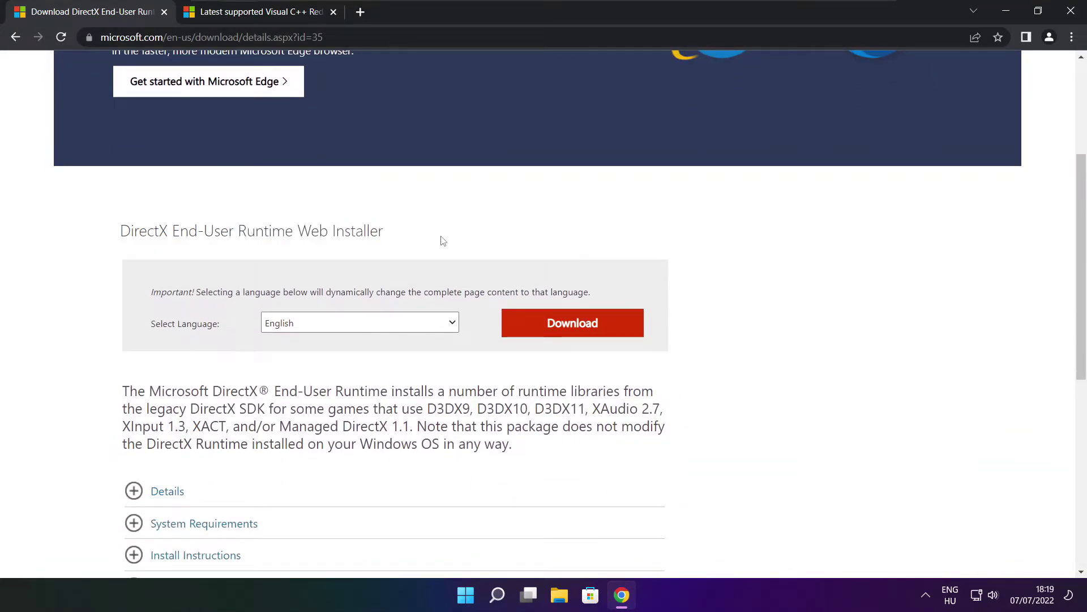
{"action": "left_click", "coordinate": [576, 326]}
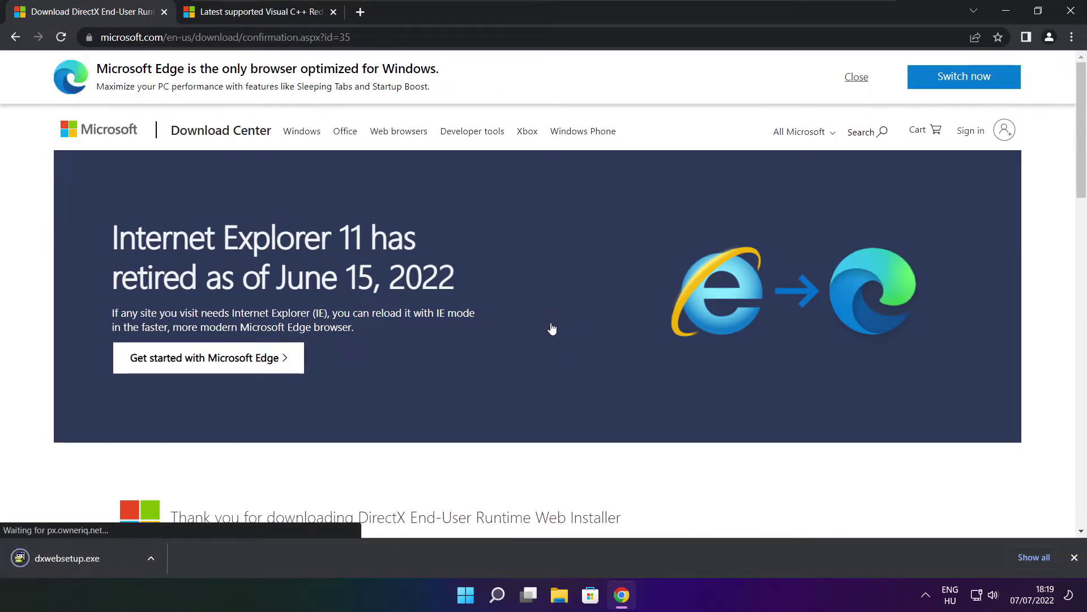
Step: Run dxwebsetup.exe, accept the license, decline the Bing Bar, and install the DirectX runtime
{"action": "left_click", "coordinate": [102, 558]}
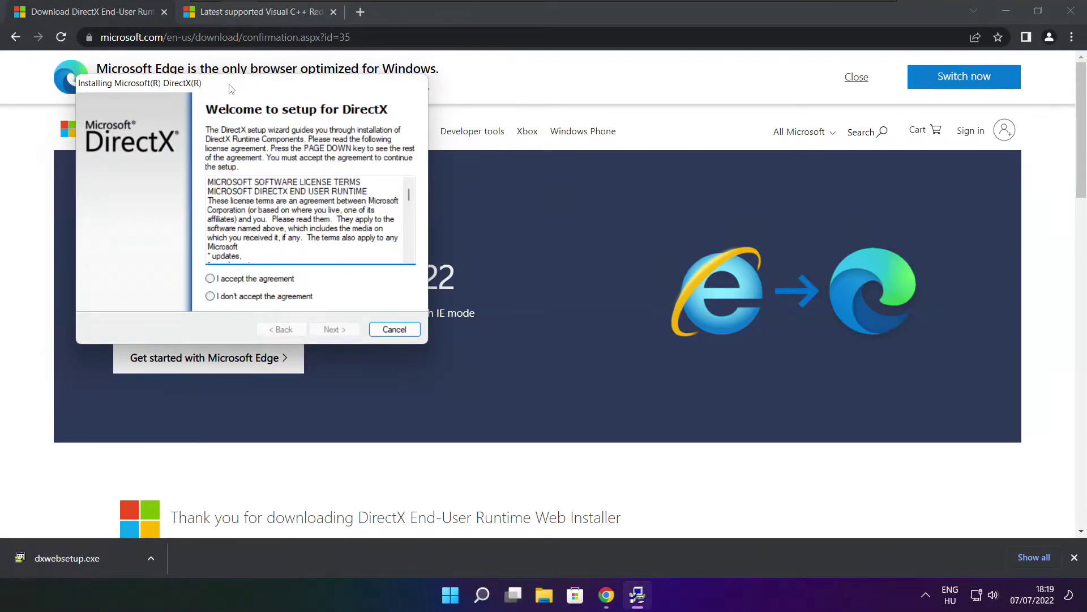
{"action": "mouse_move", "coordinate": [219, 77]}
{"action": "left_mouse_down"}
{"action": "mouse_move", "coordinate": [335, 133]}
{"action": "mouse_move", "coordinate": [519, 164]}
{"action": "left_mouse_up"}
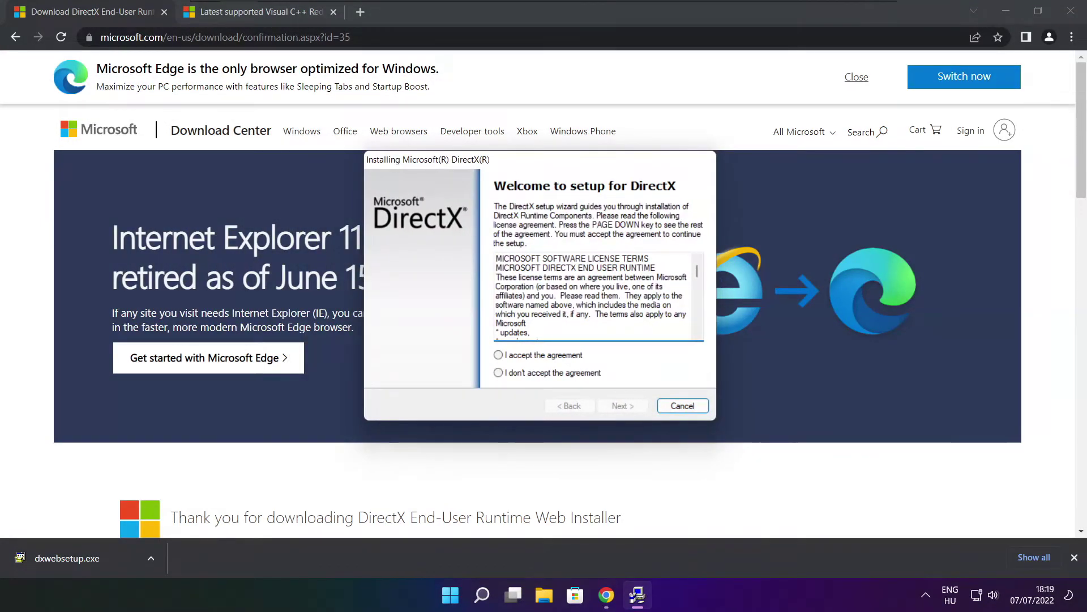
{"action": "left_click_drag", "start_coordinate": [697, 271], "coordinate": [694, 324]}
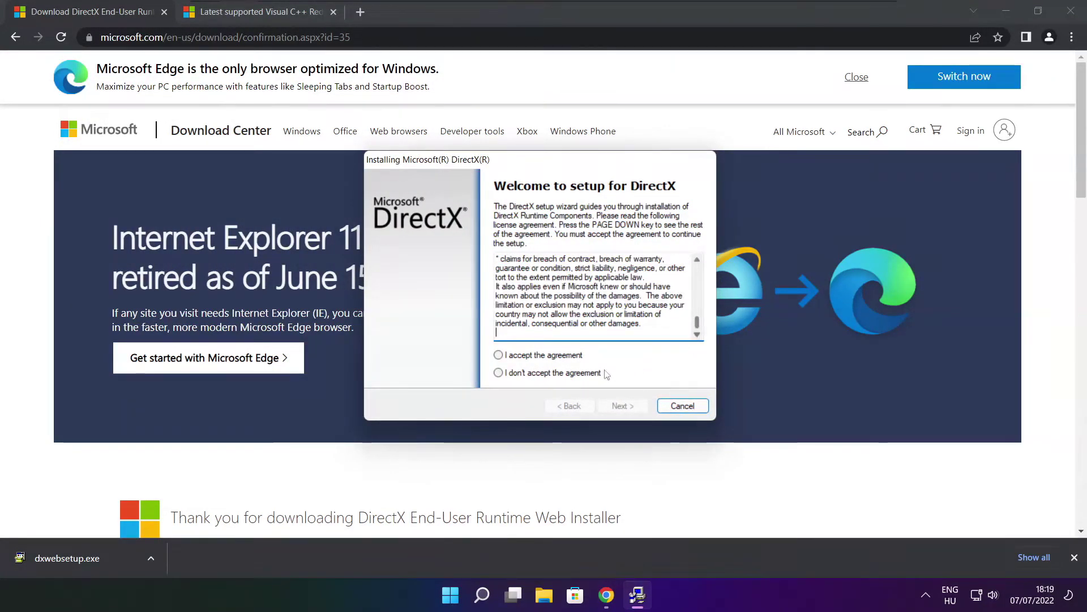
{"action": "left_click", "coordinate": [520, 356]}
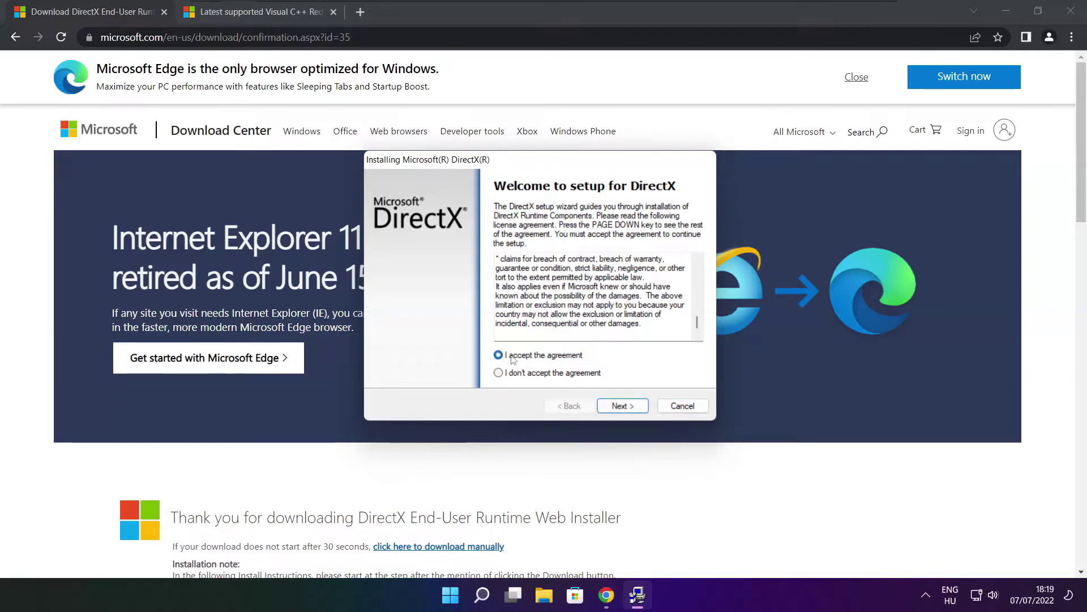
{"action": "left_click", "coordinate": [629, 409]}
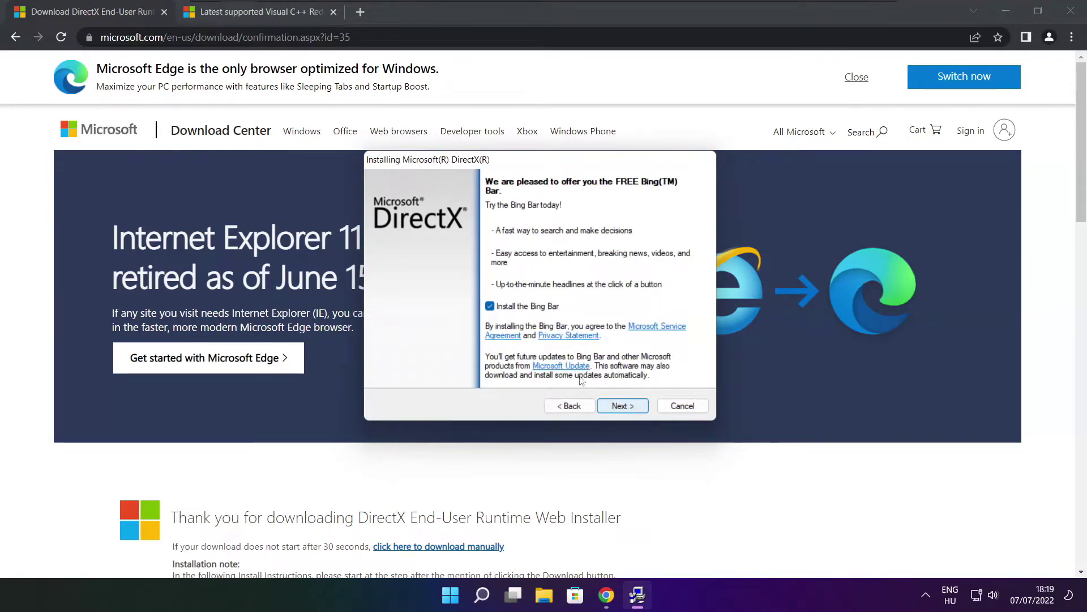
{"action": "left_click", "coordinate": [490, 307]}
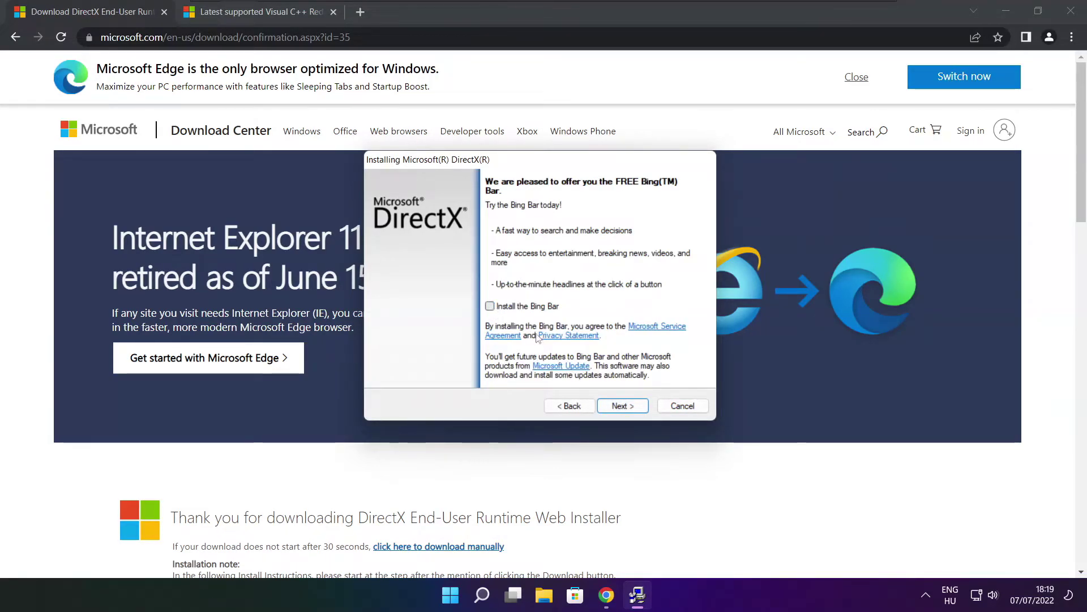
{"action": "left_click", "coordinate": [633, 408]}
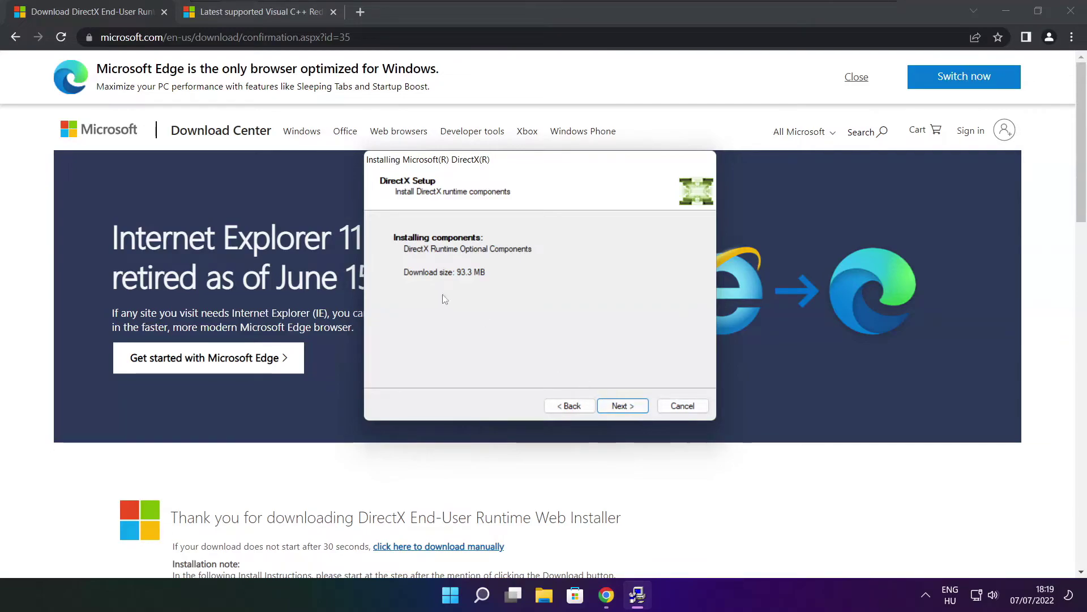
{"action": "left_click", "coordinate": [621, 410]}
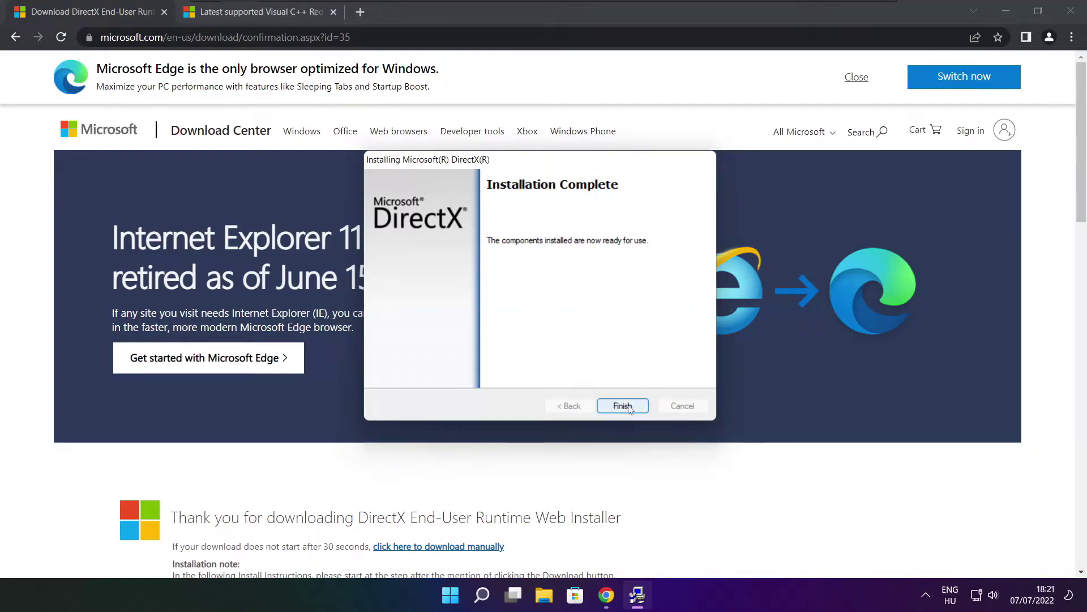
Step: Finish DirectX Setup and close the DirectX download page in Chrome
{"action": "left_click", "coordinate": [623, 406]}
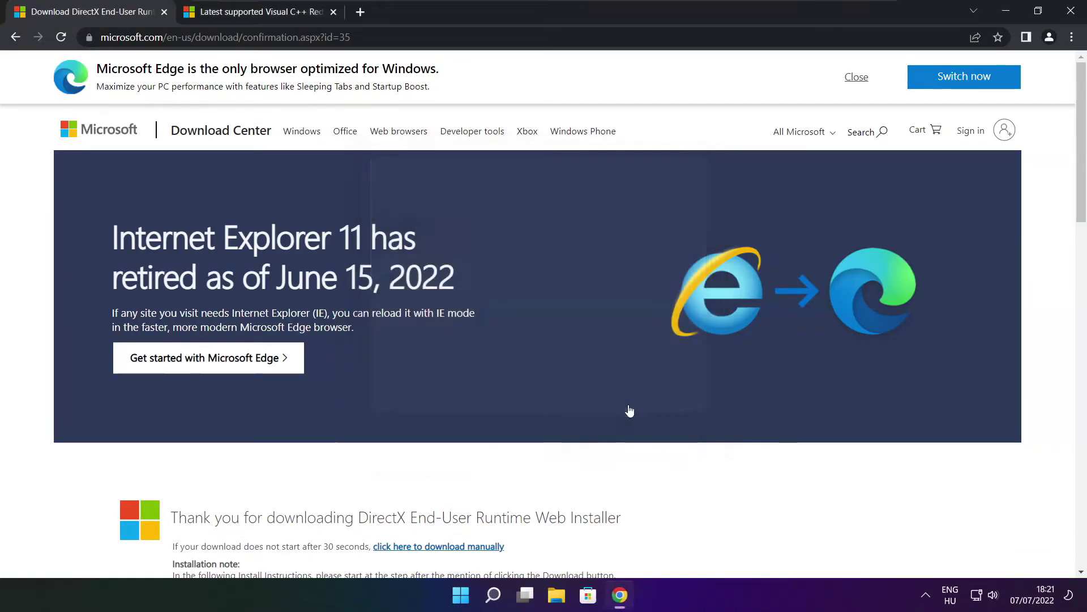
{"action": "left_click", "coordinate": [164, 12]}
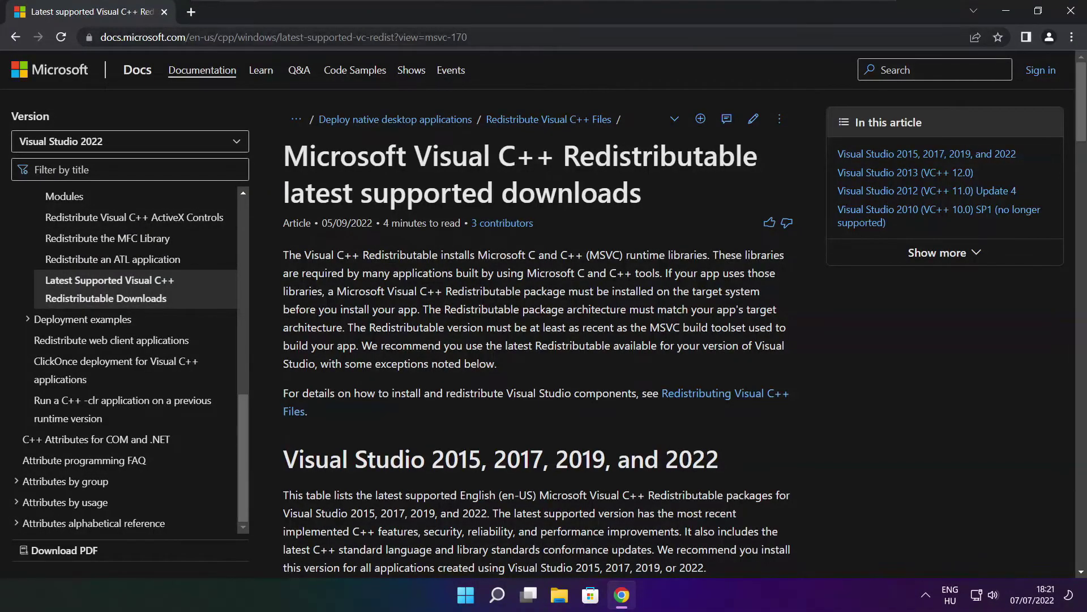
{"action": "left_click_drag", "start_coordinate": [468, 37], "coordinate": [424, 36]}
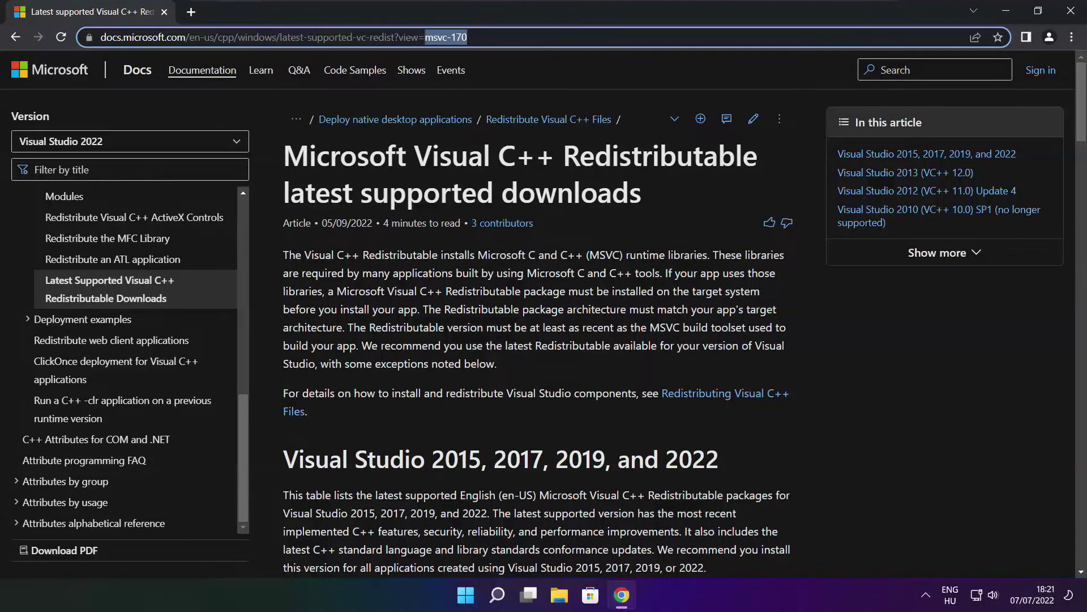
{"action": "key", "text": "End"}
{"action": "left_click", "coordinate": [539, 69]}
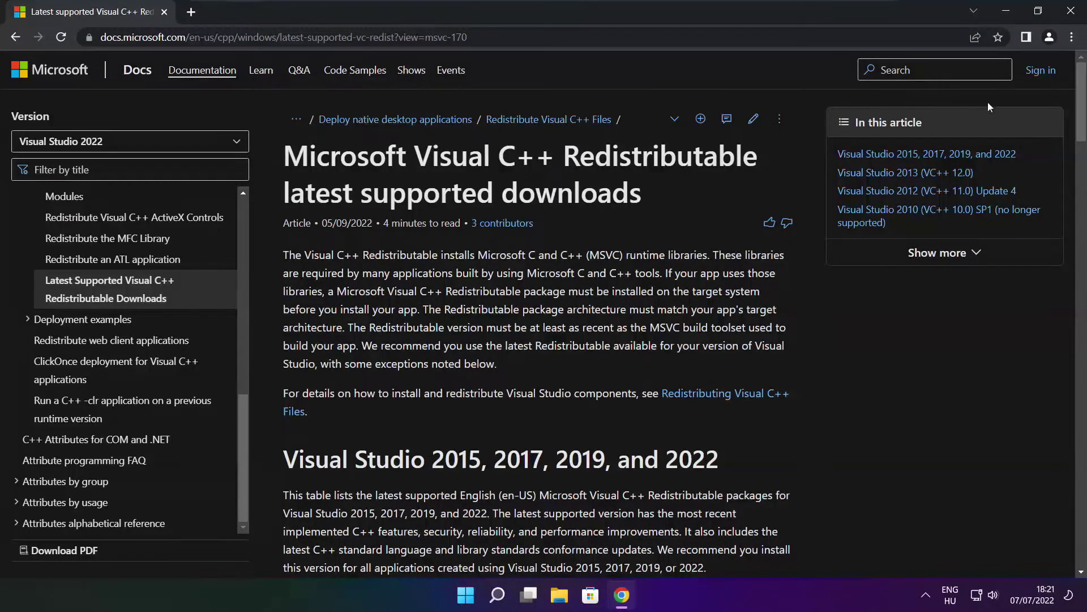
{"action": "left_click_drag", "start_coordinate": [1079, 106], "coordinate": [1075, 166]}
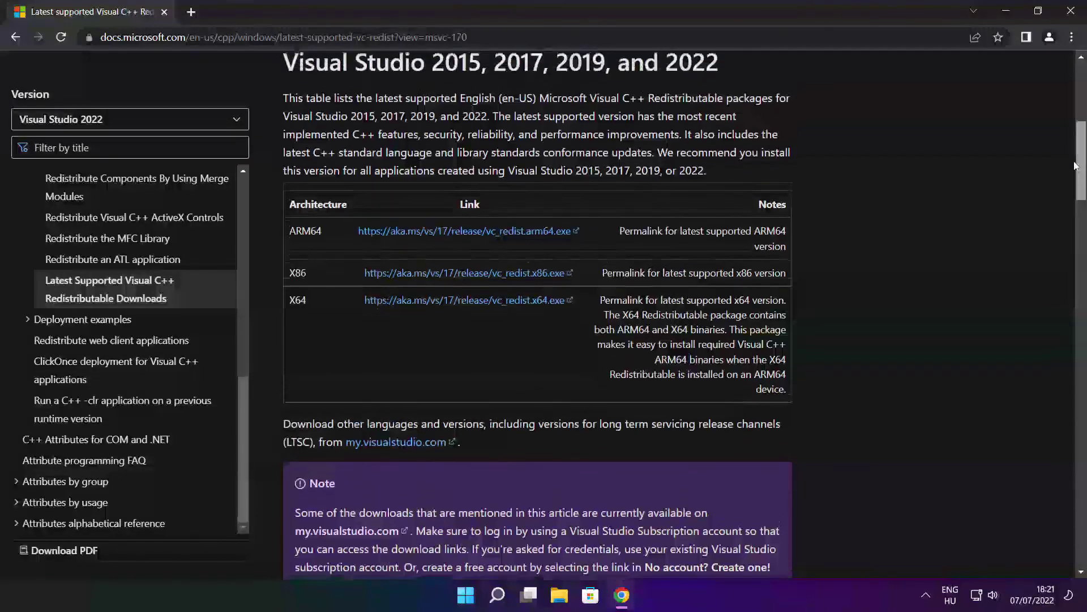
{"action": "scroll", "coordinate": [1075, 165], "scroll_direction": "up", "scroll_amount": 1}
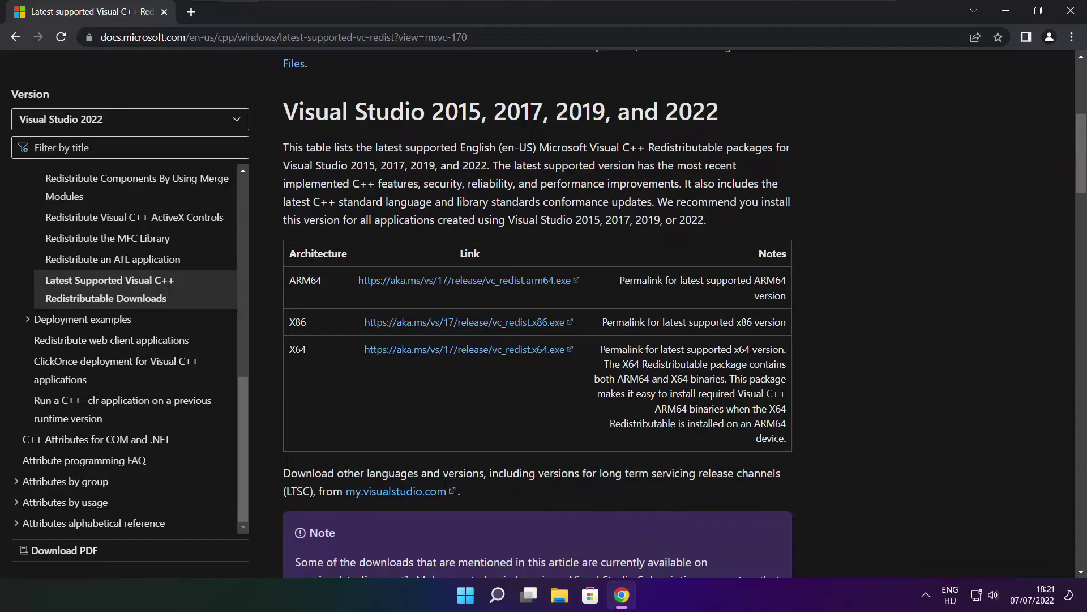
Step: Download the ARM64, x86 and x64 Visual C++ 2015-2022 Redistributable installers
{"action": "left_click_drag", "start_coordinate": [289, 280], "coordinate": [722, 386]}
{"action": "left_click", "coordinate": [722, 387]}
{"action": "left_click", "coordinate": [451, 281]}
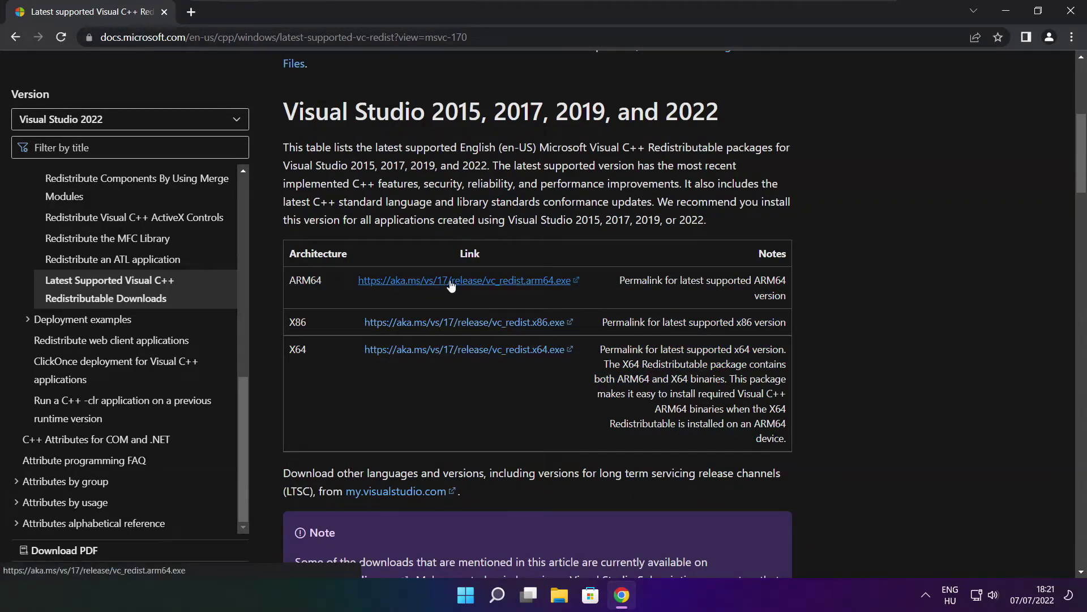
{"action": "left_click", "coordinate": [447, 330]}
{"action": "left_click", "coordinate": [448, 350]}
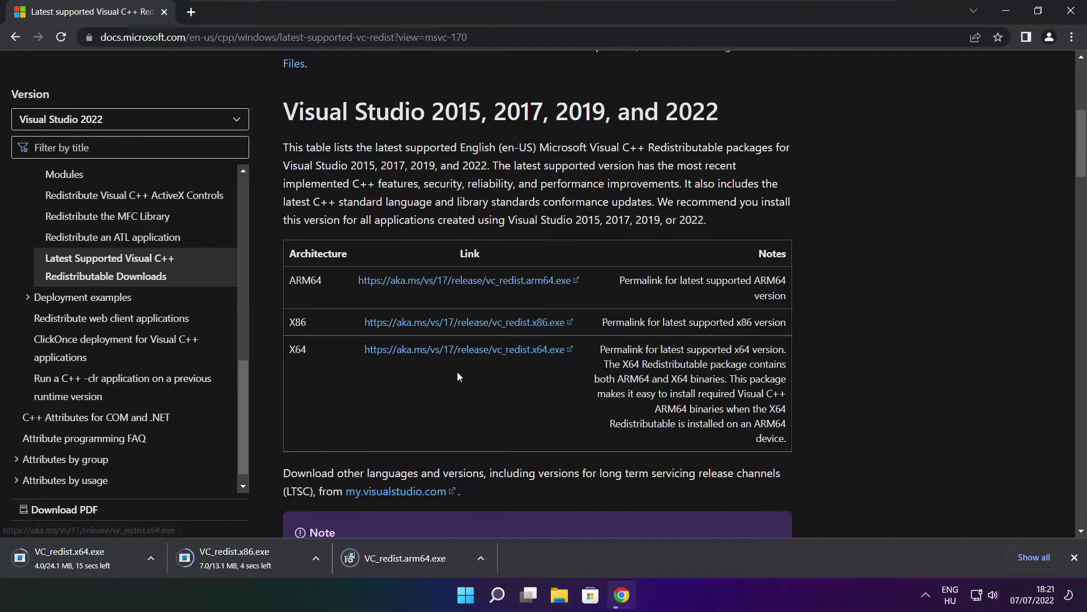
Step: Try installing VC_redist.arm64.exe and dismiss its unsupported-platform failure
{"action": "left_click", "coordinate": [414, 561]}
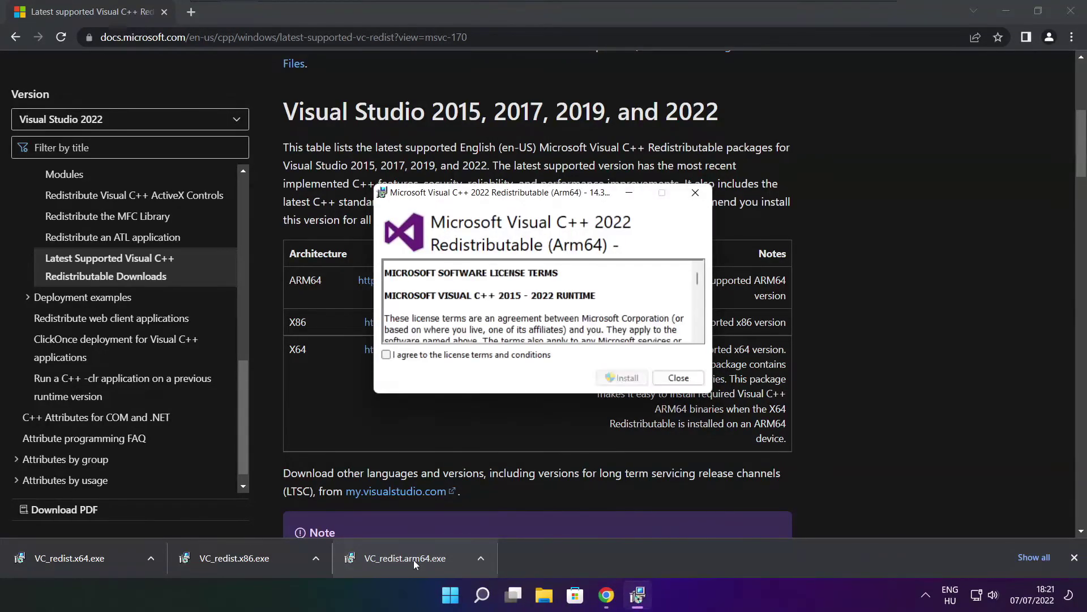
{"action": "left_click_drag", "start_coordinate": [698, 280], "coordinate": [698, 337]}
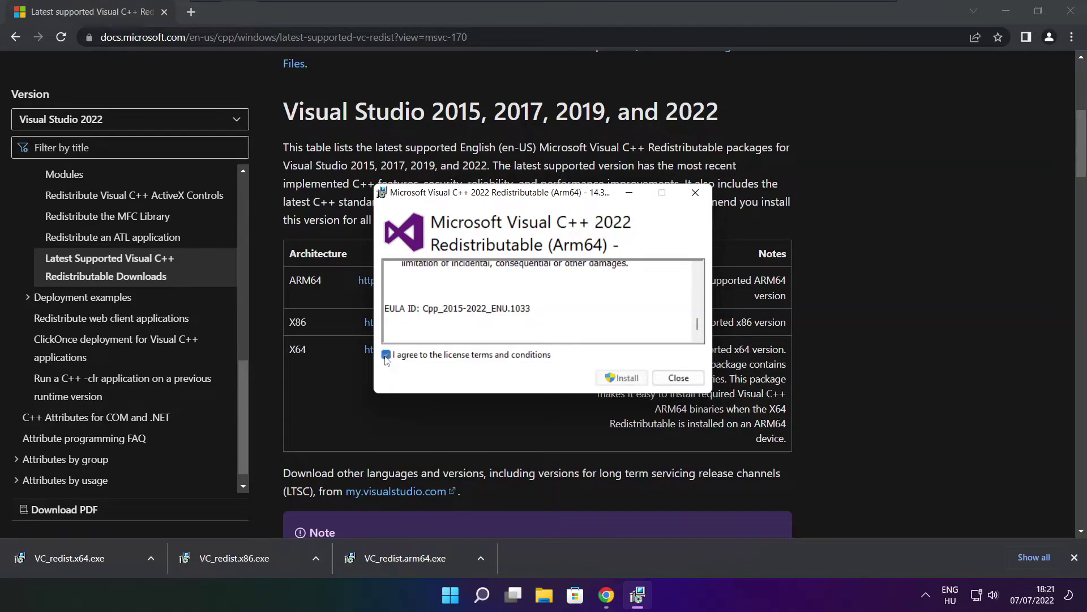
{"action": "left_click", "coordinate": [617, 380]}
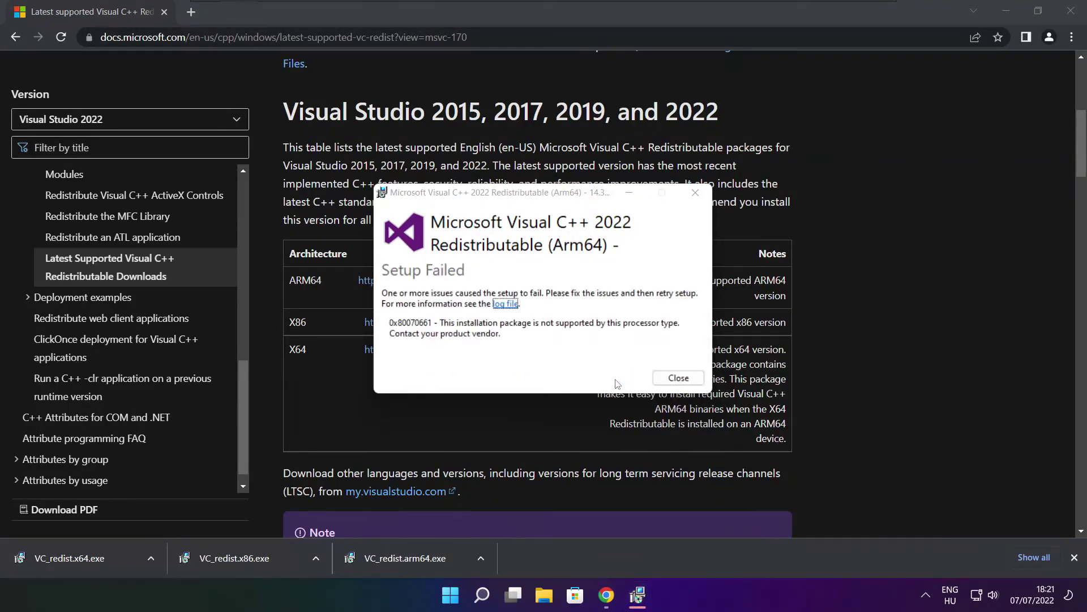
{"action": "left_click", "coordinate": [678, 378]}
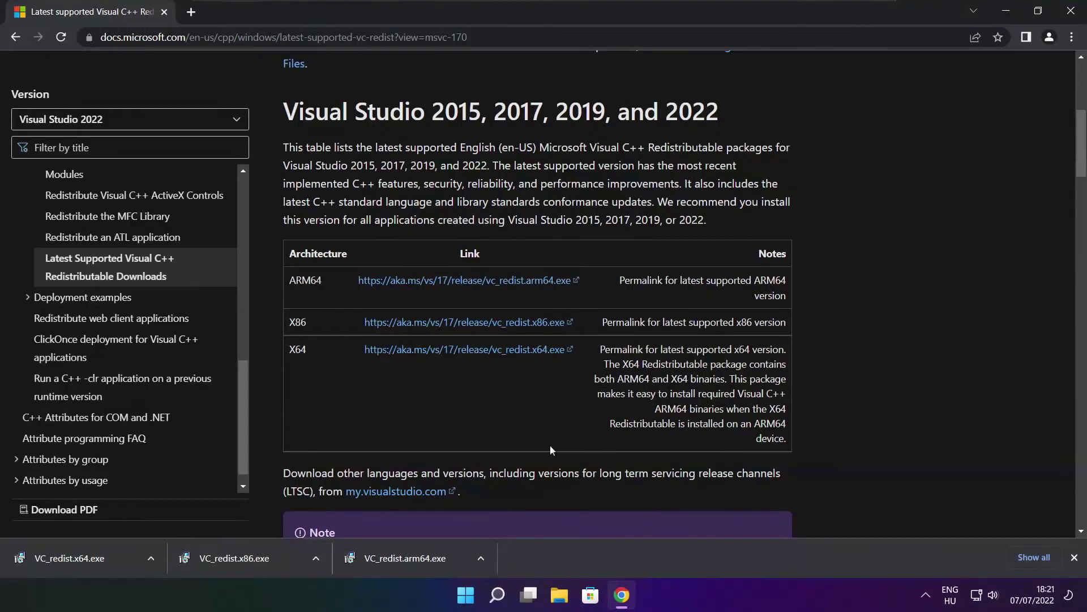
Step: Install the x86 Visual C++ 2015-2022 Redistributable with its license accepted, then close setup
{"action": "left_click", "coordinate": [256, 556]}
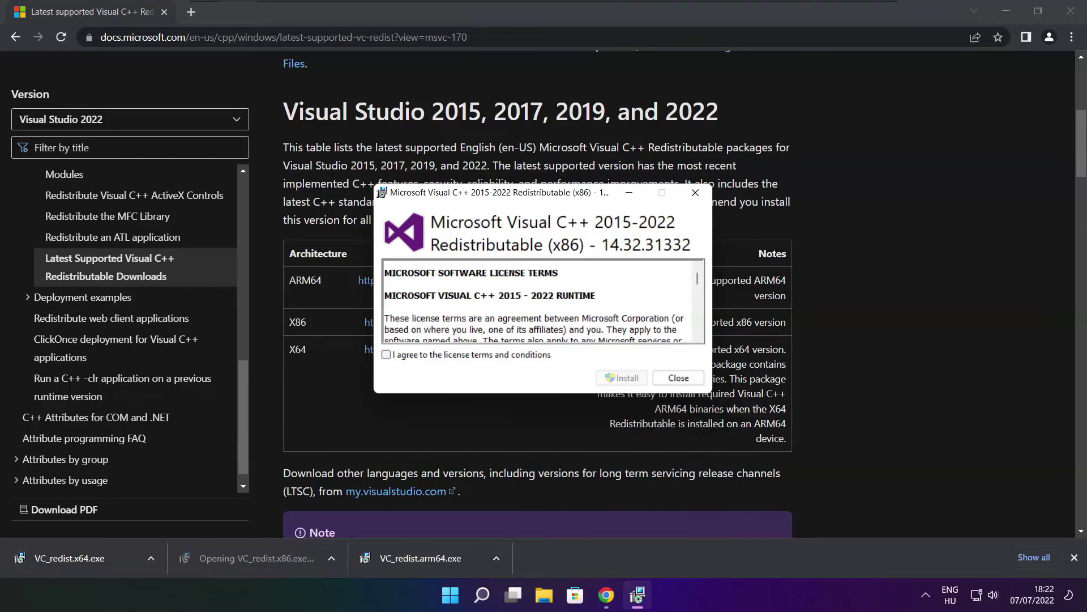
{"action": "left_click_drag", "start_coordinate": [699, 277], "coordinate": [699, 333]}
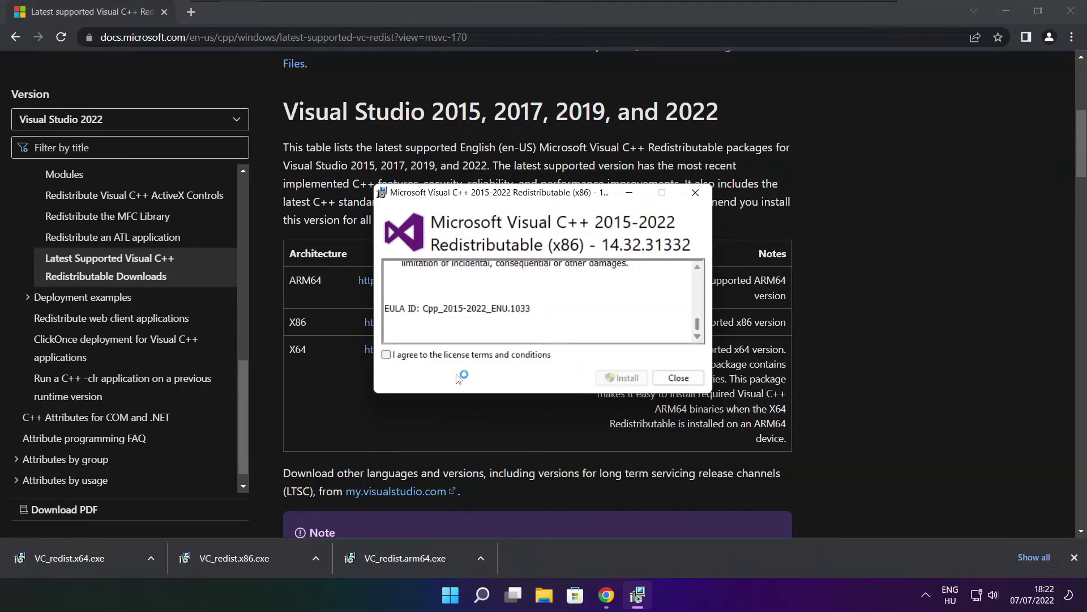
{"action": "left_click", "coordinate": [390, 356]}
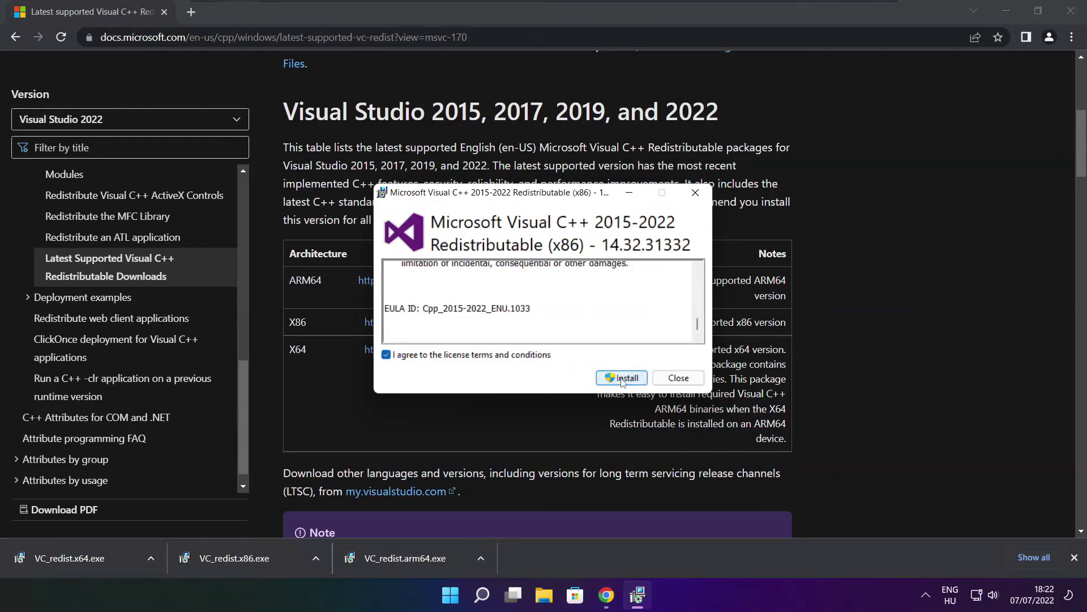
{"action": "left_click", "coordinate": [620, 380]}
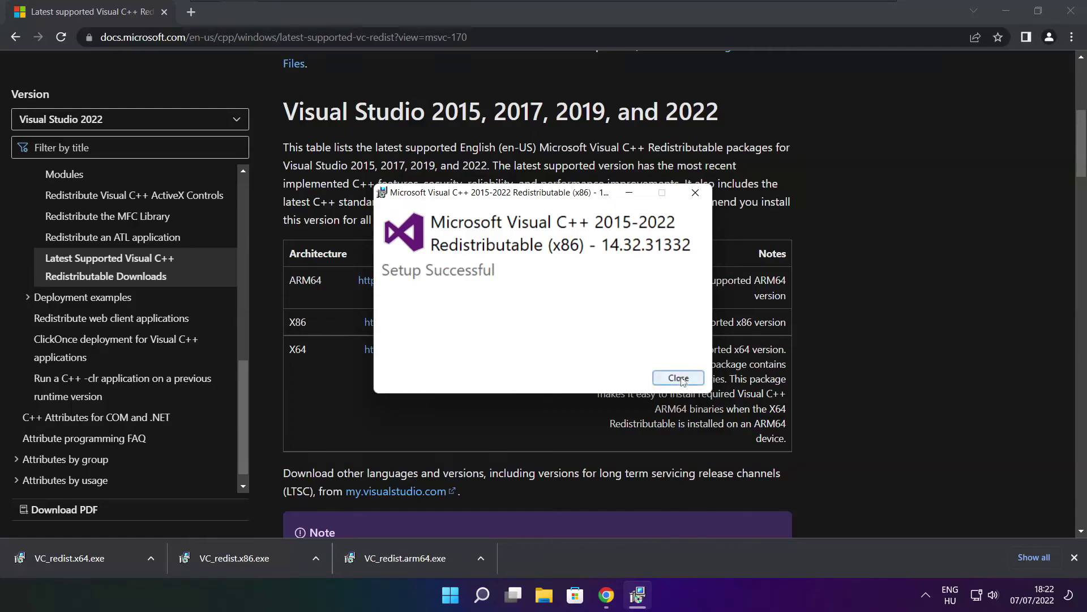
{"action": "left_click", "coordinate": [680, 382]}
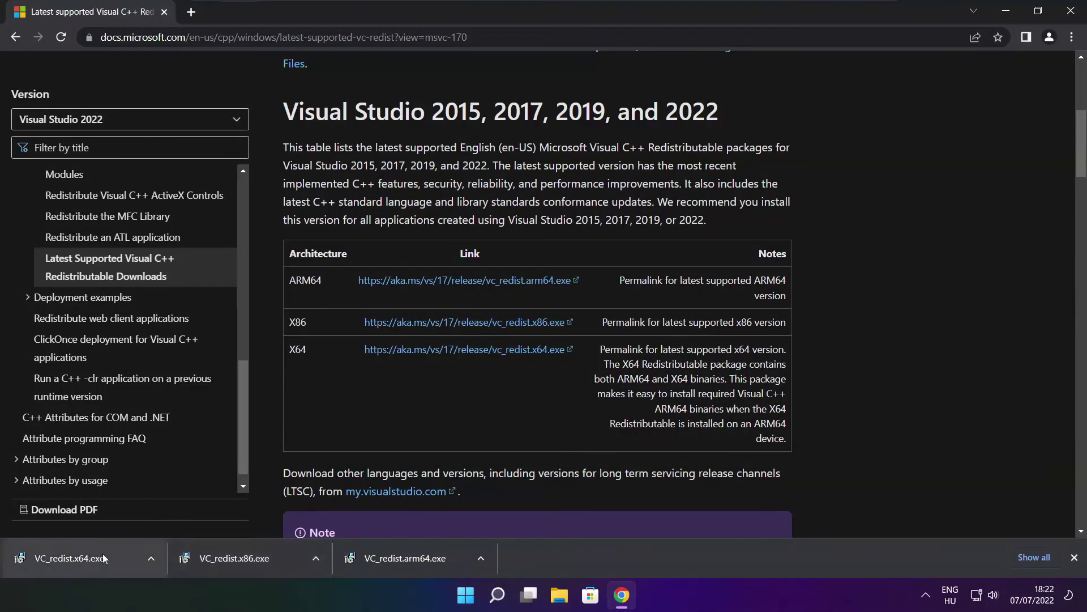
Step: Install VC_redist.x64.exe with its license accepted and close the successful setup
{"action": "left_click", "coordinate": [92, 557]}
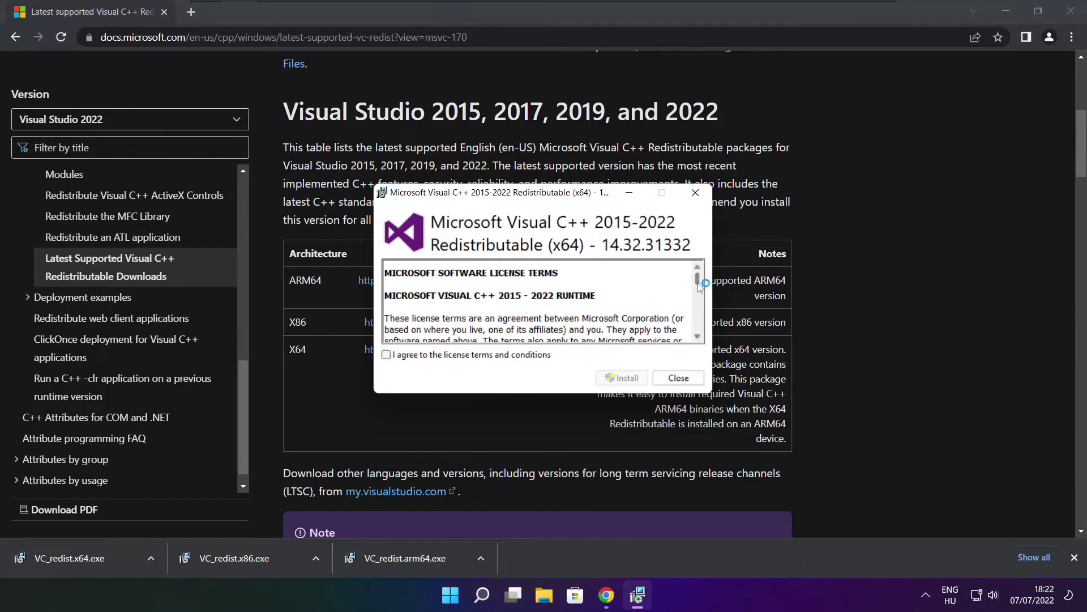
{"action": "left_click_drag", "start_coordinate": [698, 277], "coordinate": [697, 325]}
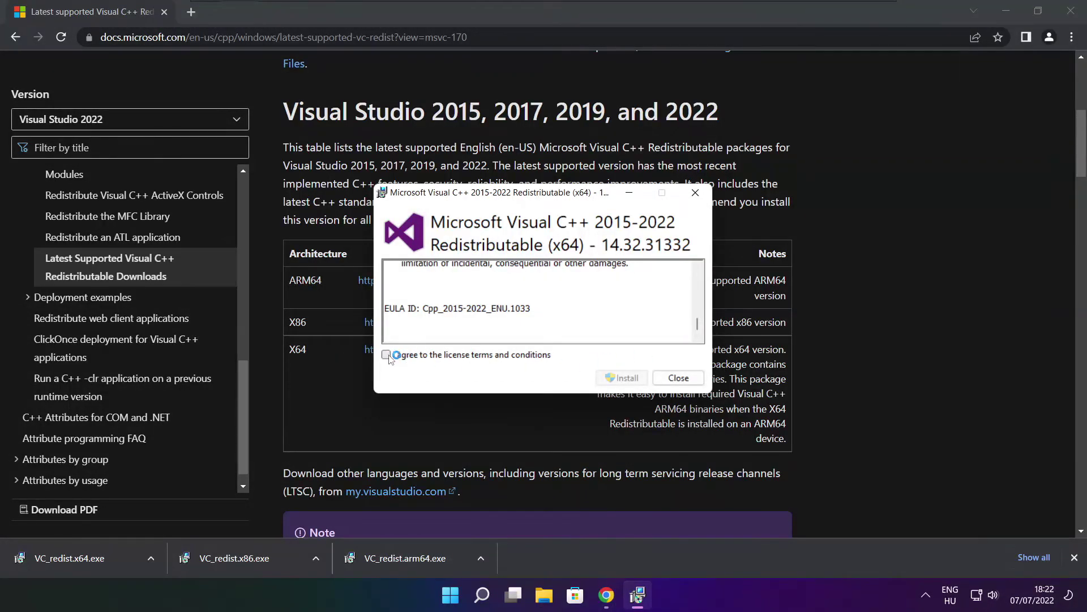
{"action": "left_click", "coordinate": [386, 355]}
{"action": "left_click", "coordinate": [626, 379]}
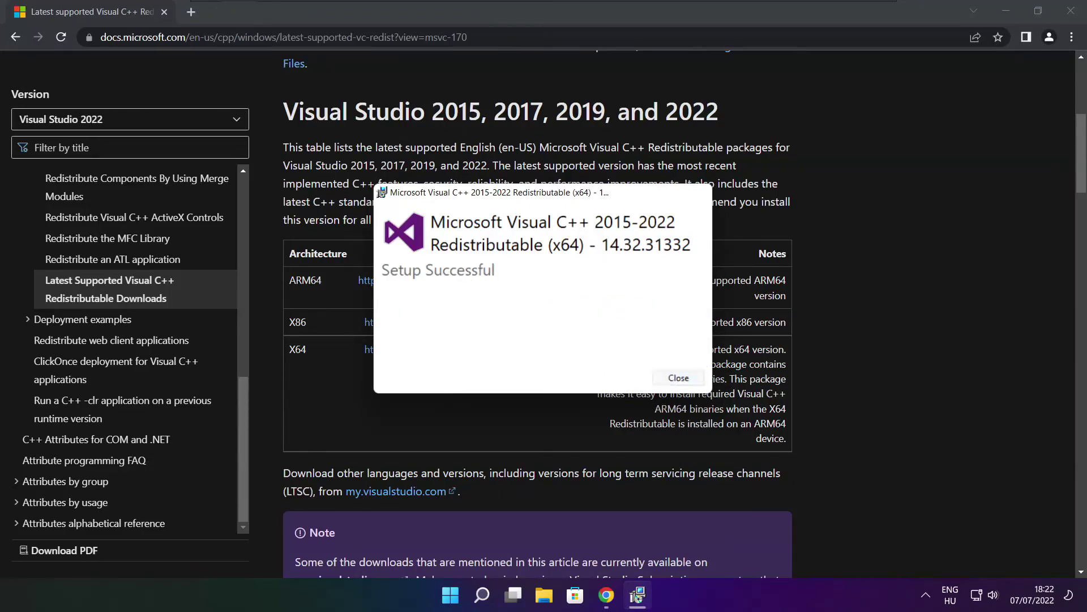
{"action": "left_click", "coordinate": [679, 378]}
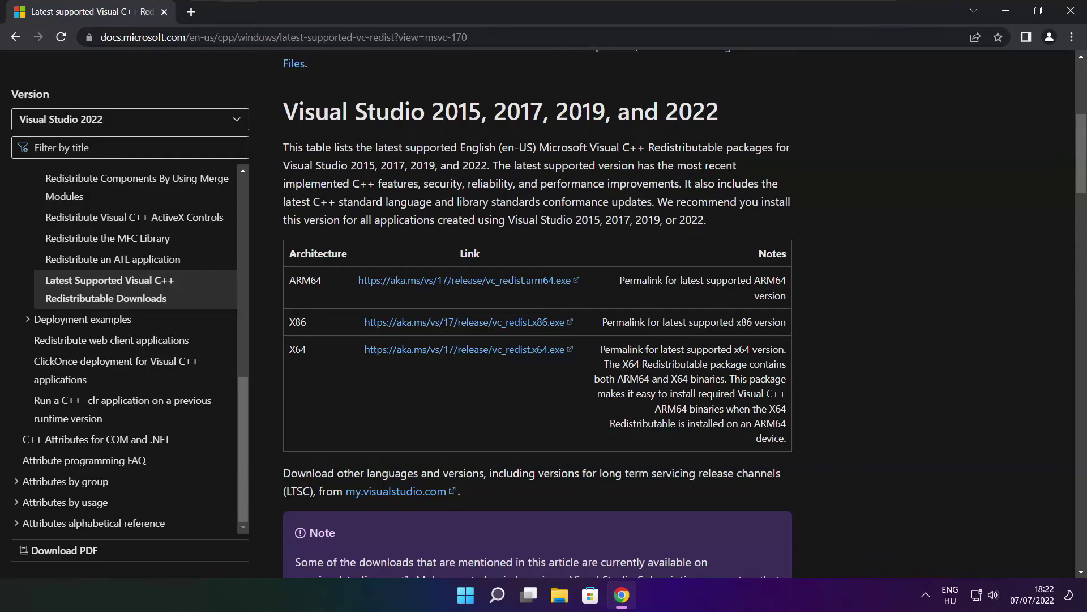
Step: Close Chrome and show the Start menu's Sleep, Shut down and Restart options
{"action": "left_click", "coordinate": [1069, 13]}
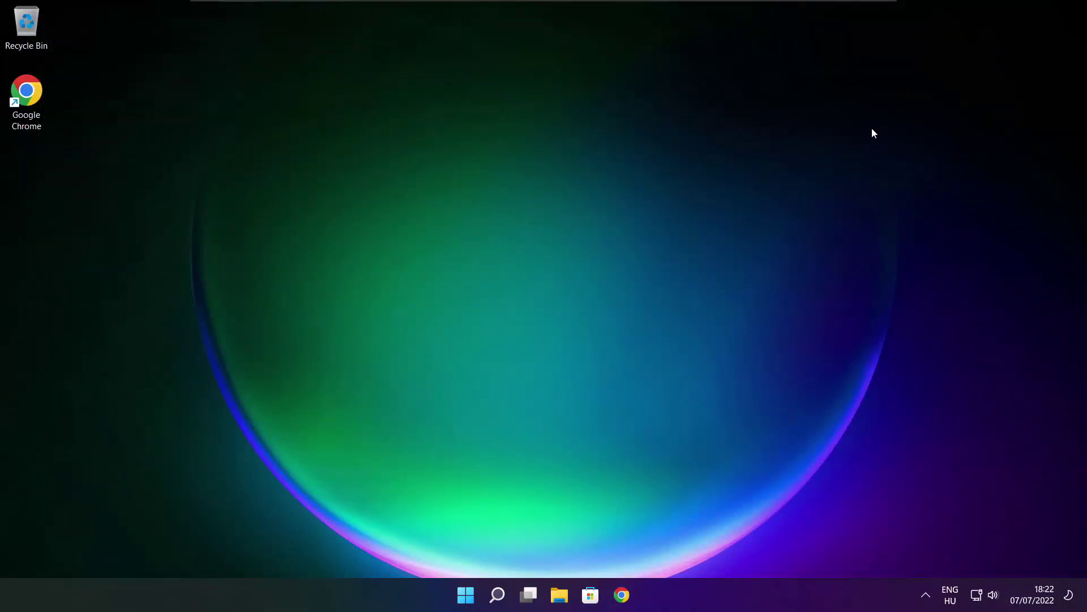
{"action": "left_click", "coordinate": [465, 595]}
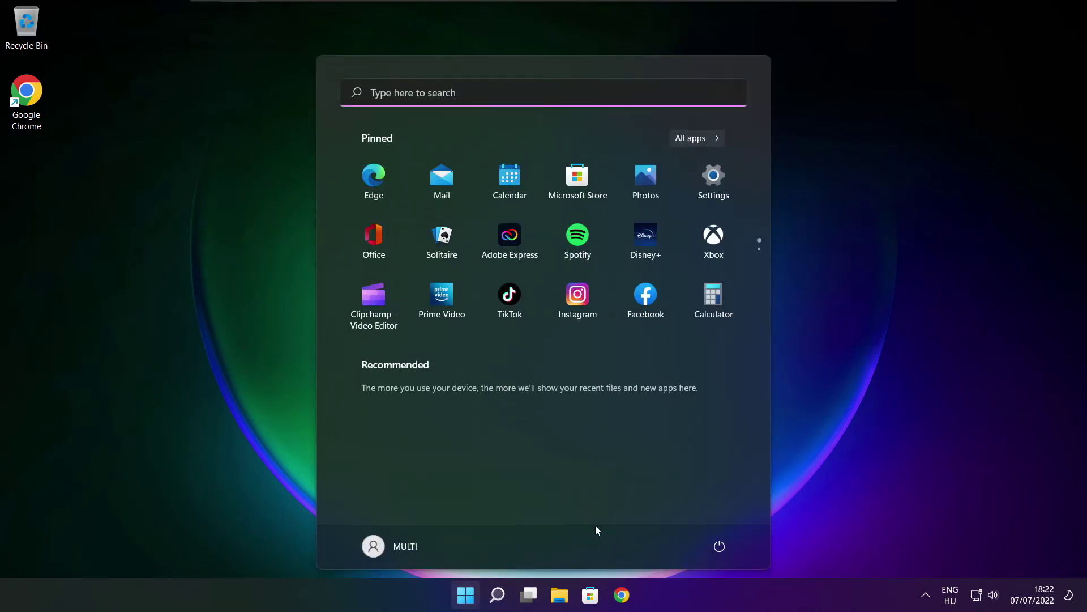
{"action": "left_click", "coordinate": [719, 549]}
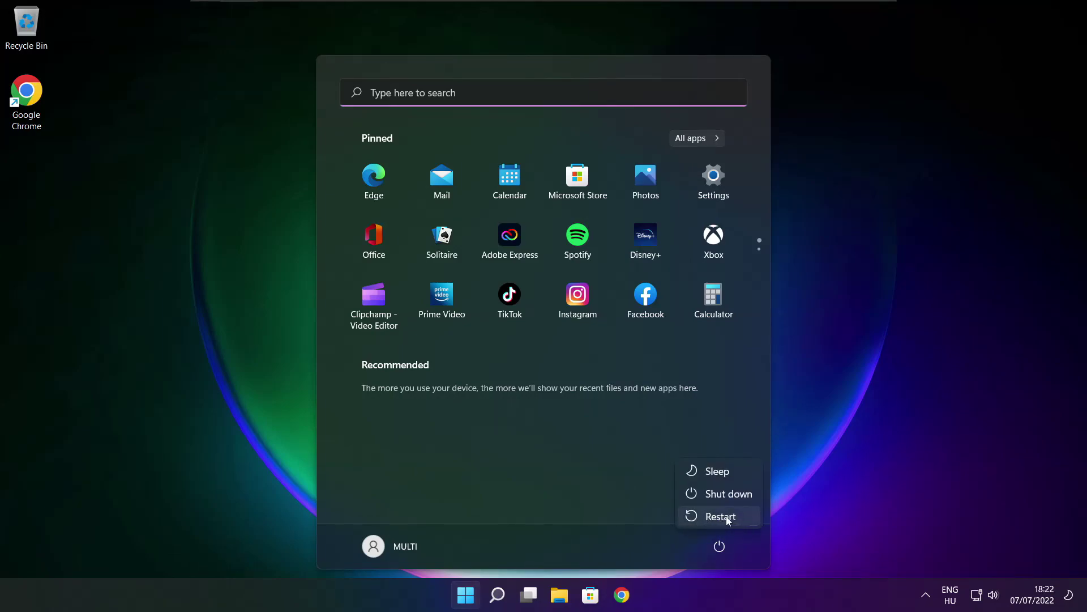